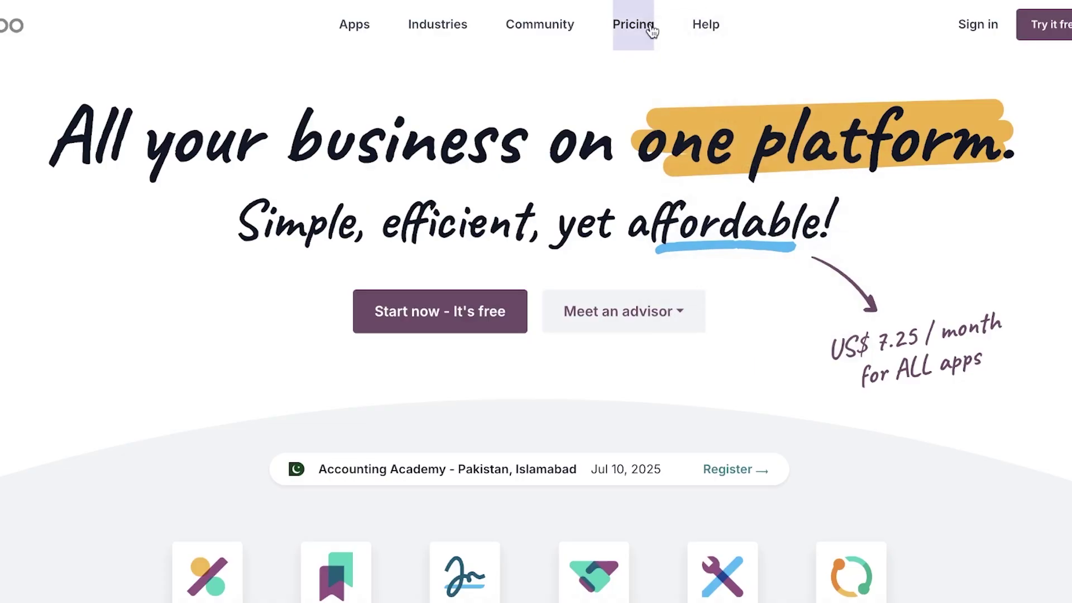
Step: From the Odoo homepage app grid, open Accounting and choose 'Start now - It's free'
right_click(651, 27)
click(467, 162)
scroll(462, 162, down, 6)
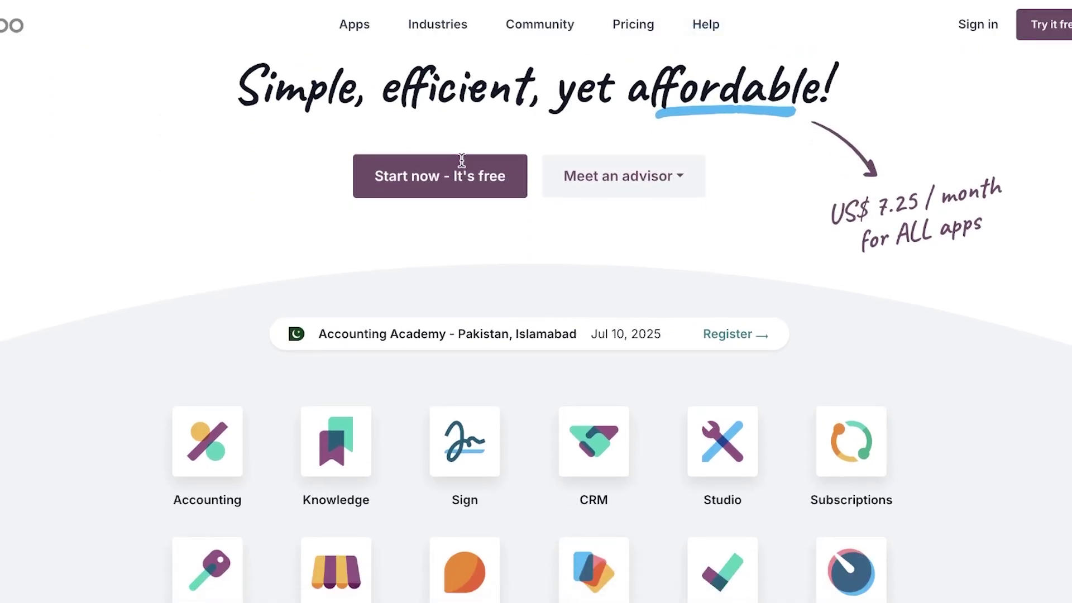
scroll(874, 208, down, 3)
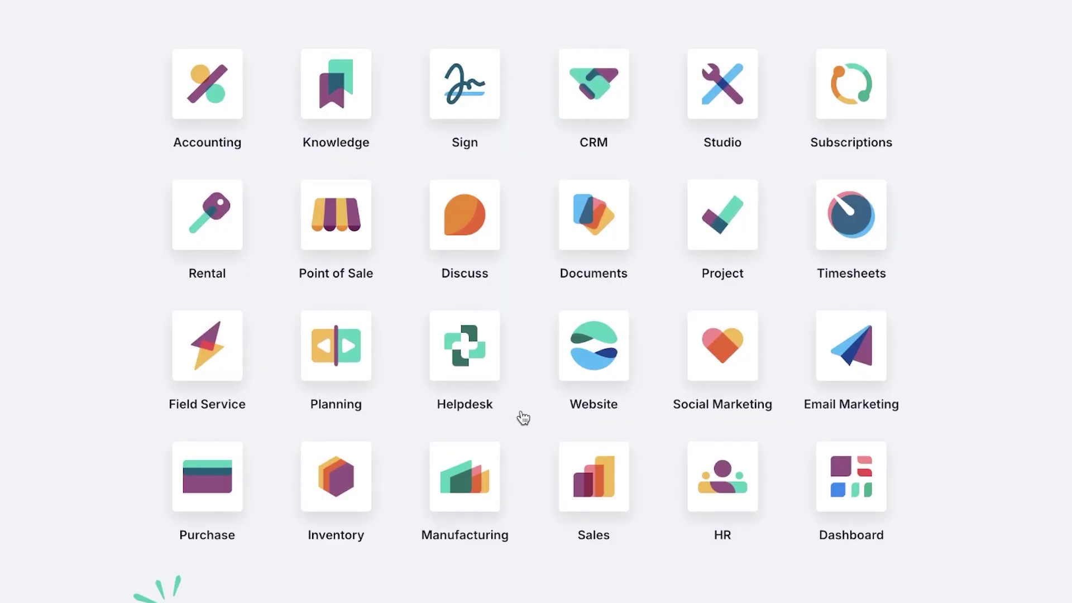
scroll(598, 455, up, 9)
scroll(418, 402, down, 4)
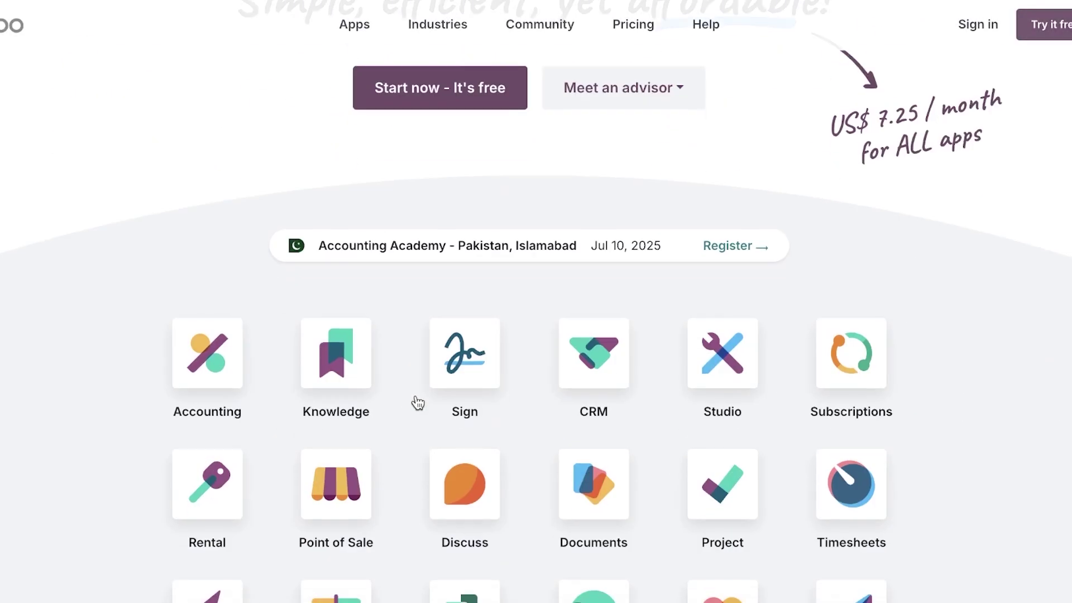
click(220, 369)
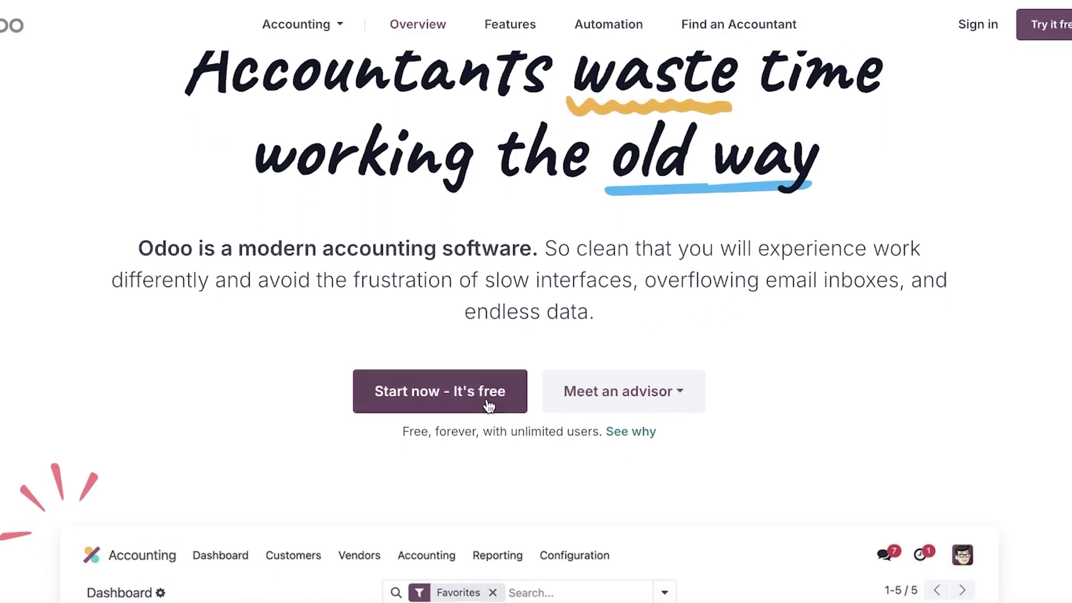
click(468, 411)
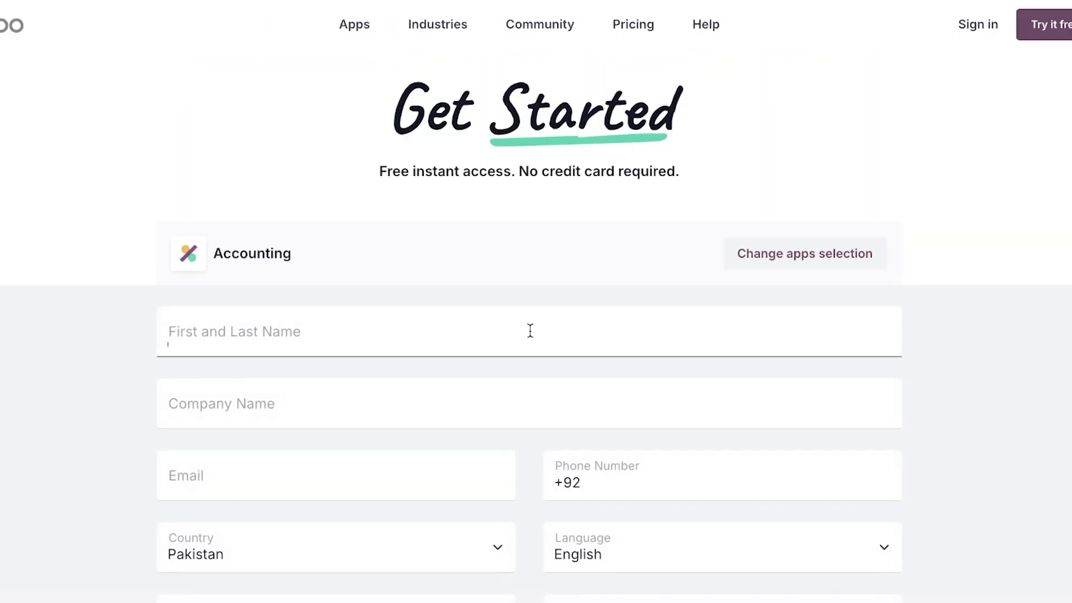
Step: Fill the Get Started form with the full name, company Spencer, e-mail address and phone number
click(528, 332)
scroll(528, 334, down, 3)
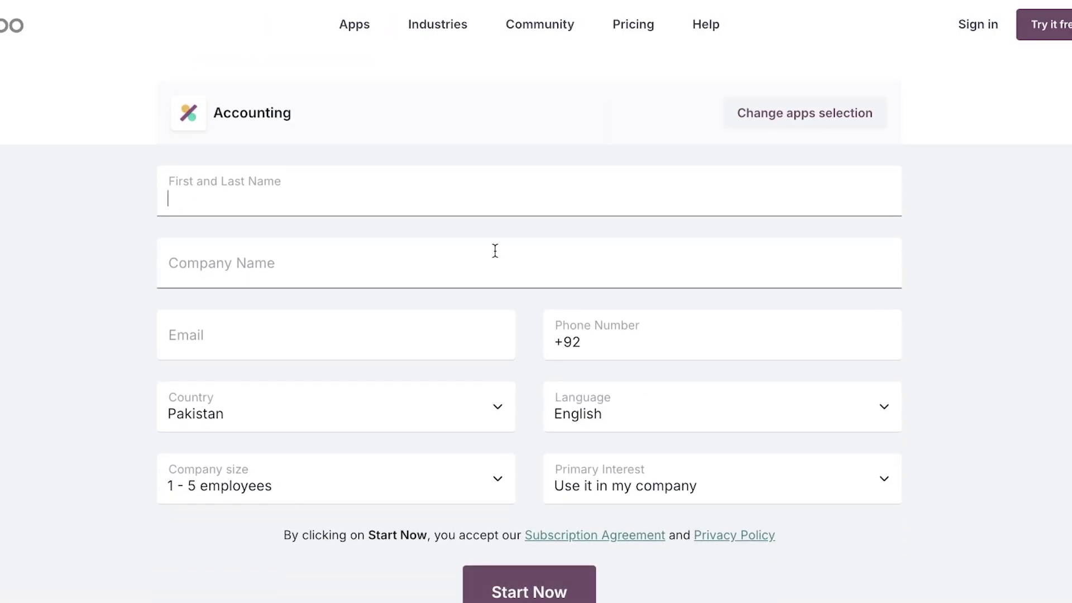
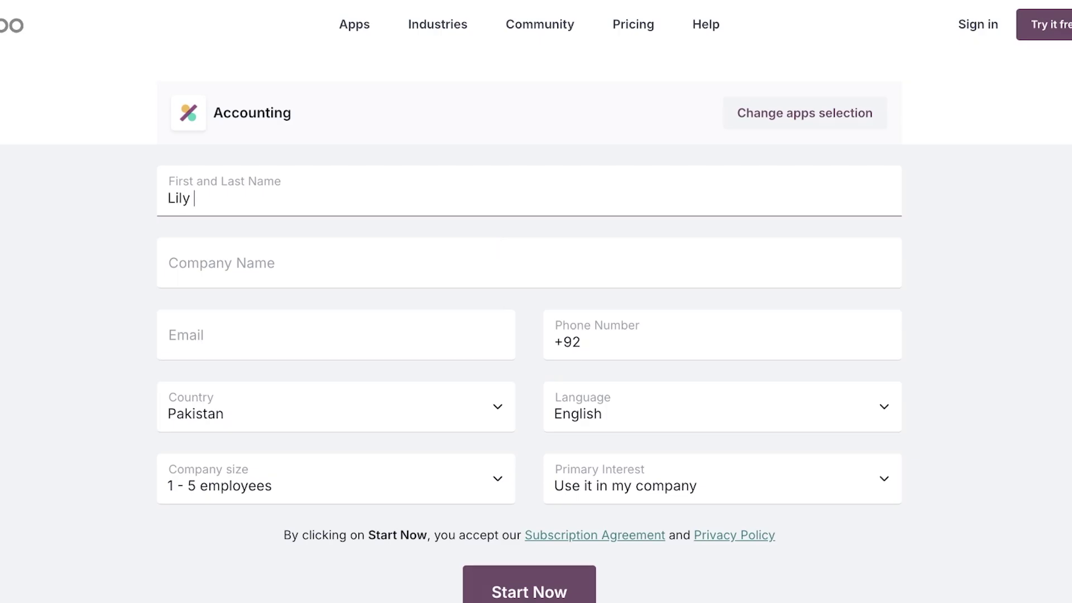
click(447, 260)
text(Spencer)
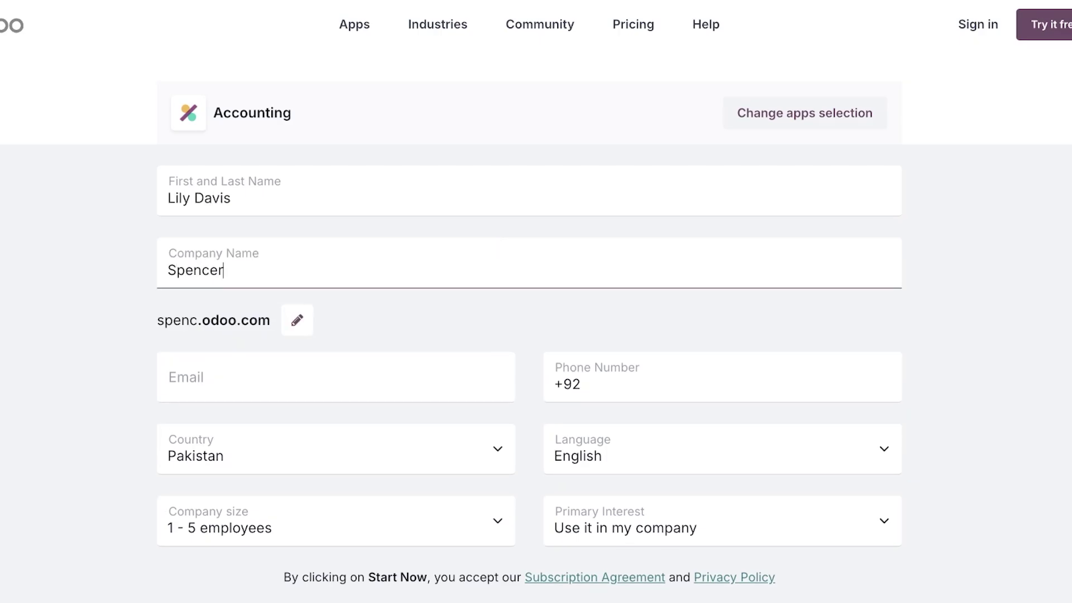
click(379, 362)
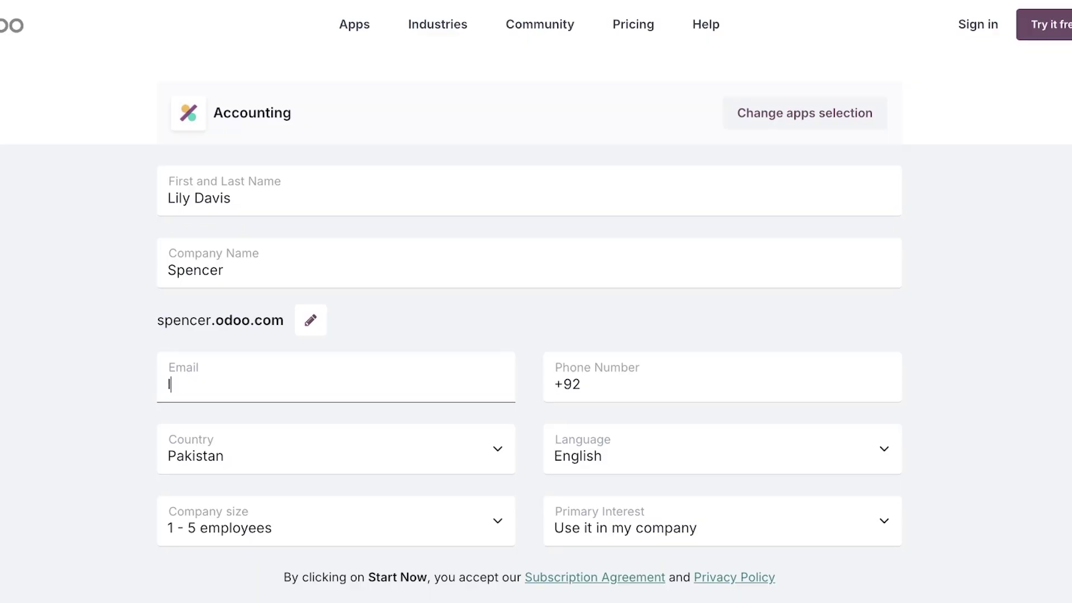
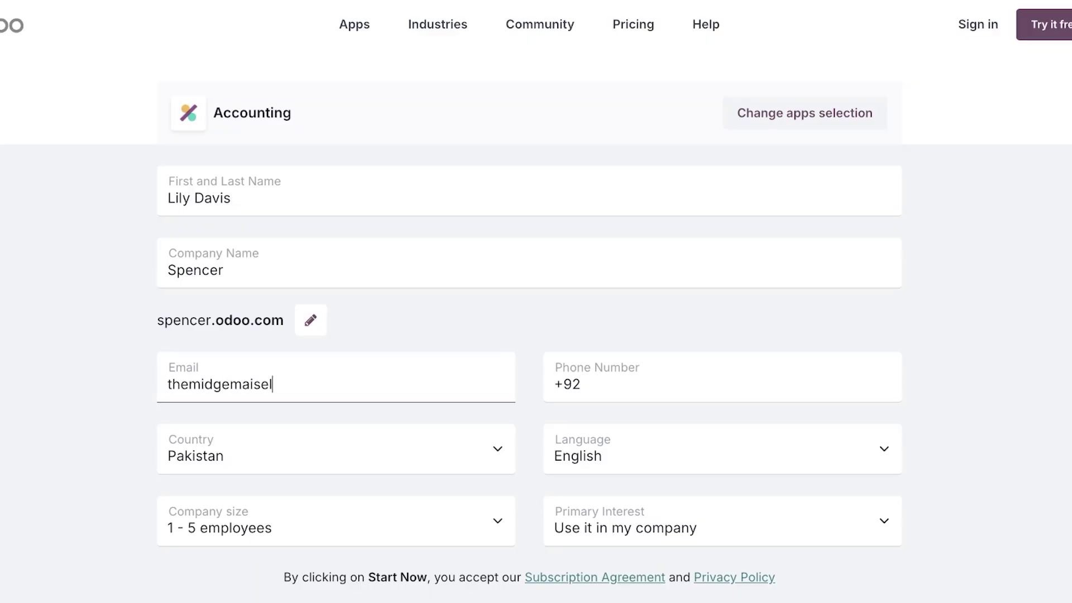
click(585, 385)
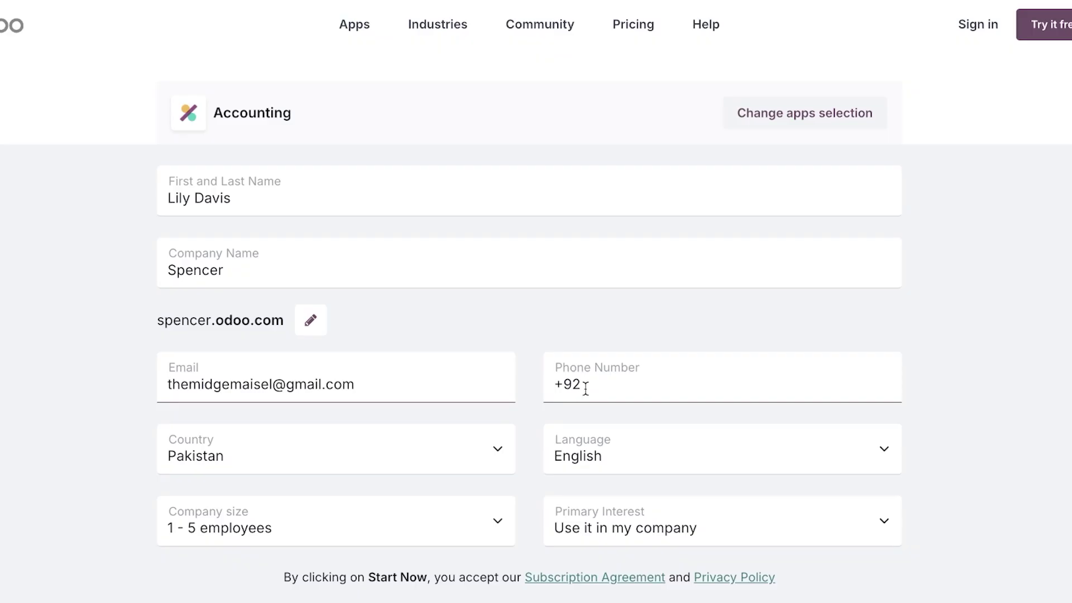
scroll(585, 385, down, 1)
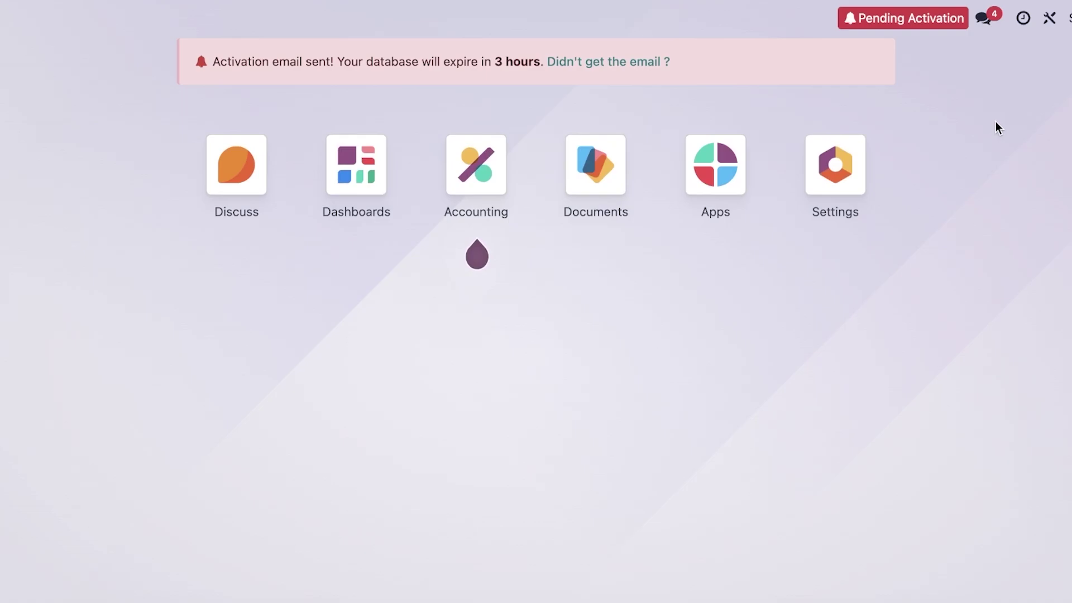
Step: Dismiss the onboarding tip, open Accounting, clear the Favorites filter and reload the journals dashboard
click(481, 168)
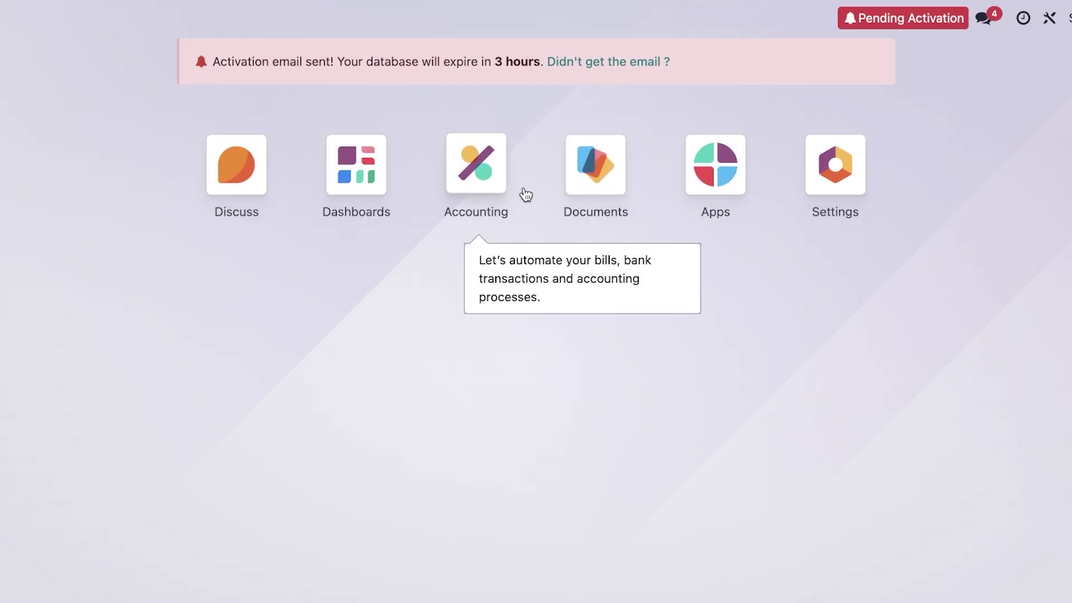
click(469, 178)
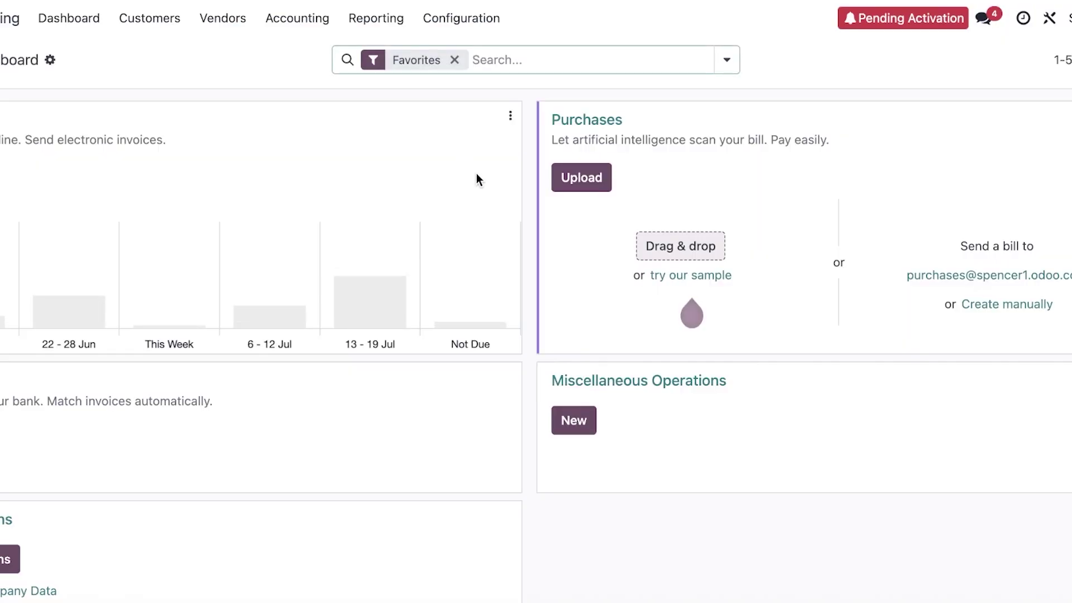
click(454, 60)
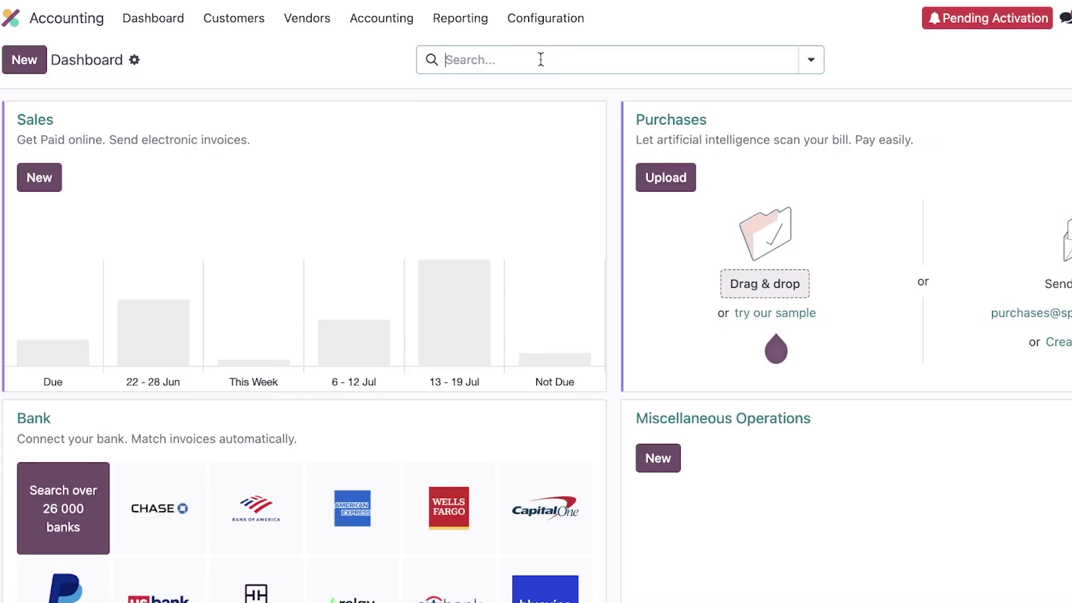
scroll(502, 333, down, 4)
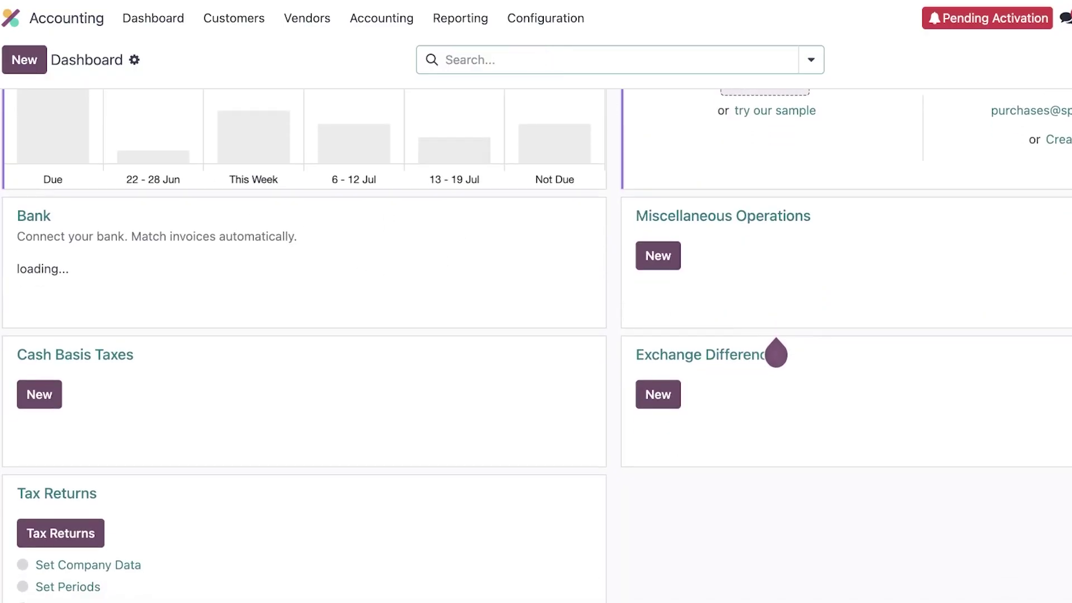
scroll(775, 346, up, 4)
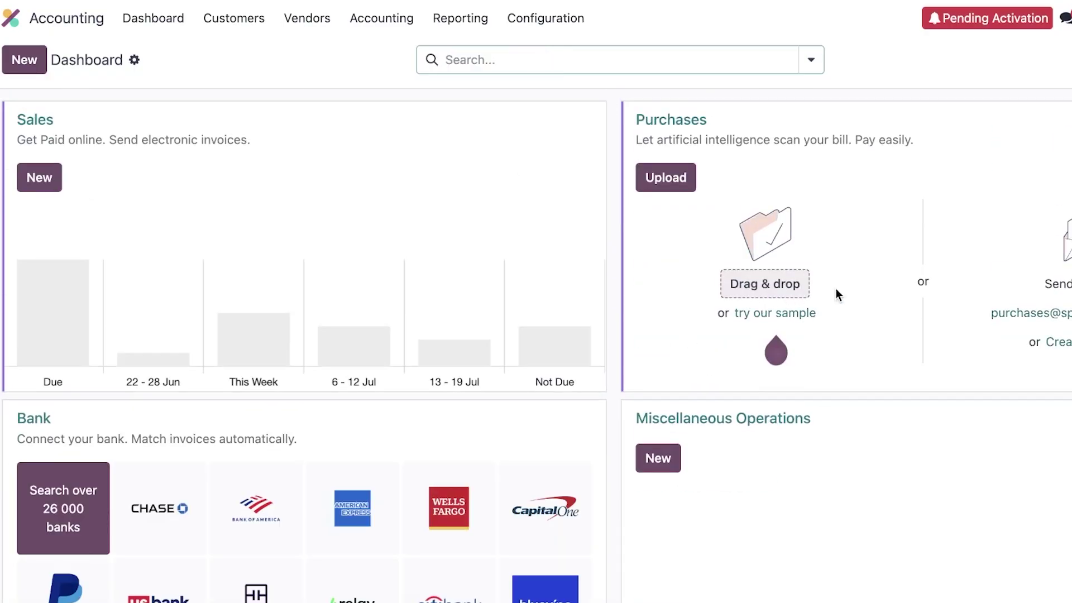
scroll(835, 288, down, 6)
scroll(557, 279, up, 6)
click(162, 19)
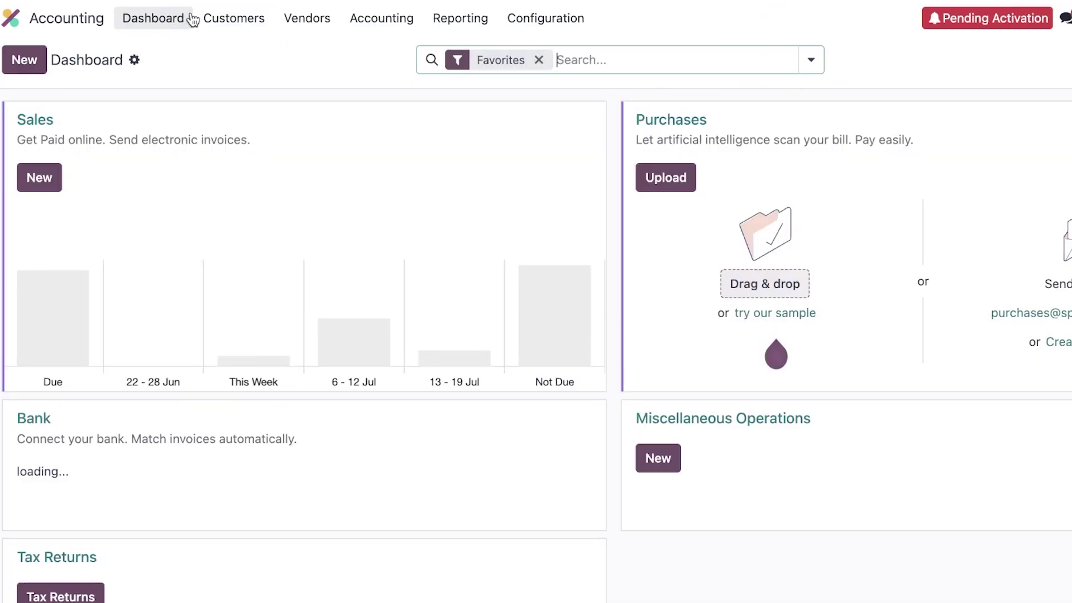
scroll(562, 167, down, 1)
scroll(562, 167, up, 1)
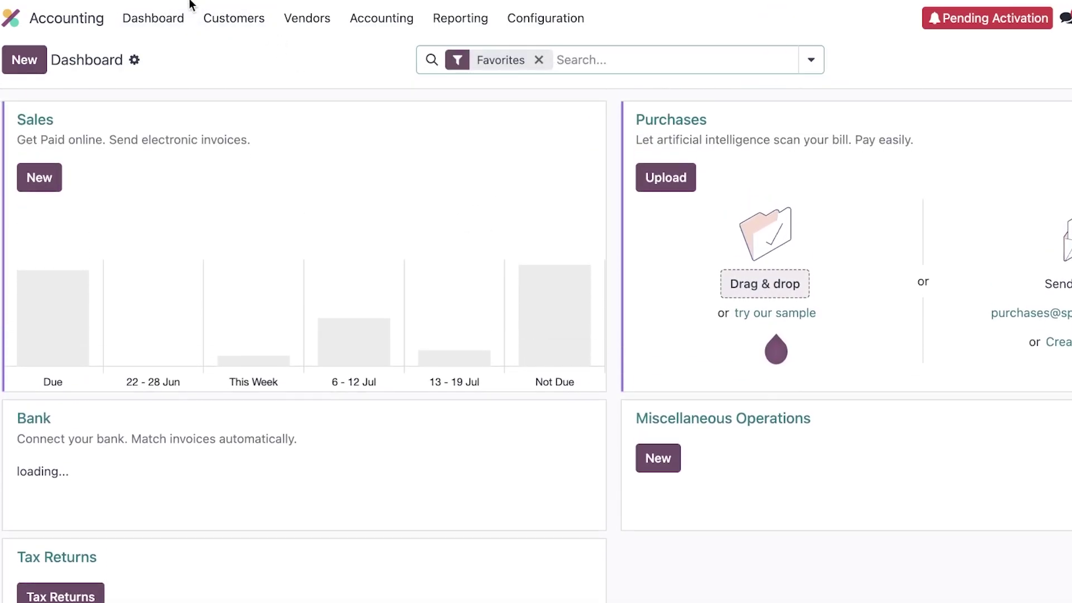
Step: Choose Customers > Customers to show the empty customer list
click(206, 21)
mouse_move(322, 22)
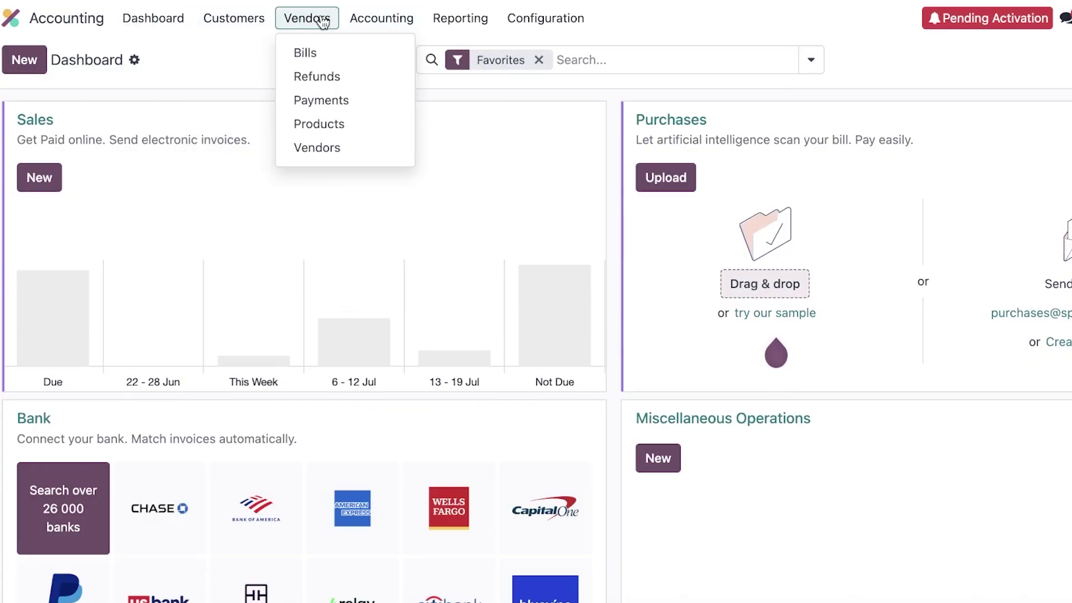
mouse_move(571, 17)
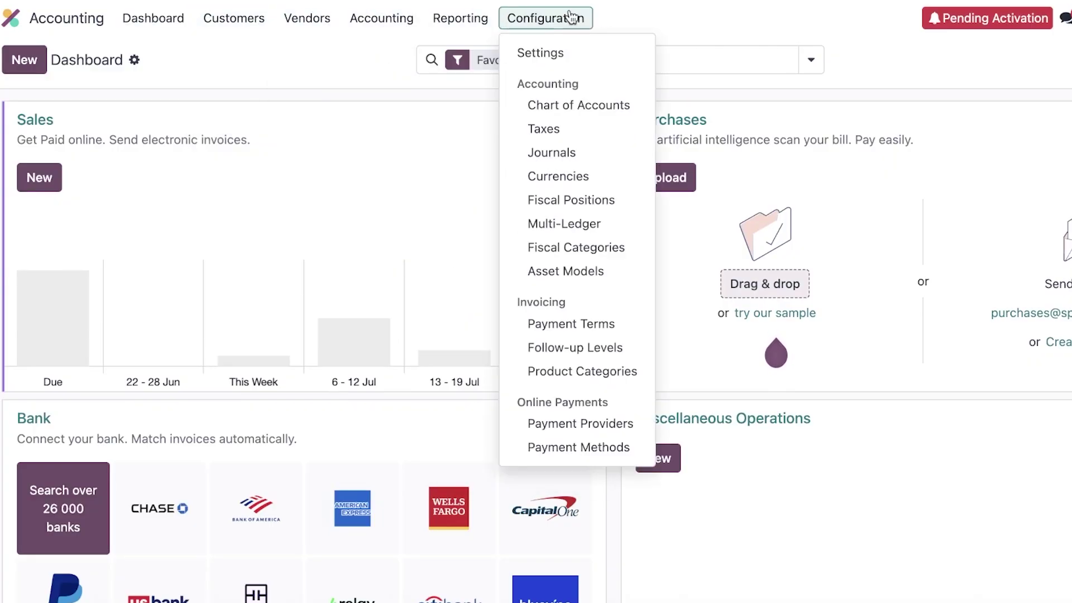
mouse_move(255, 23)
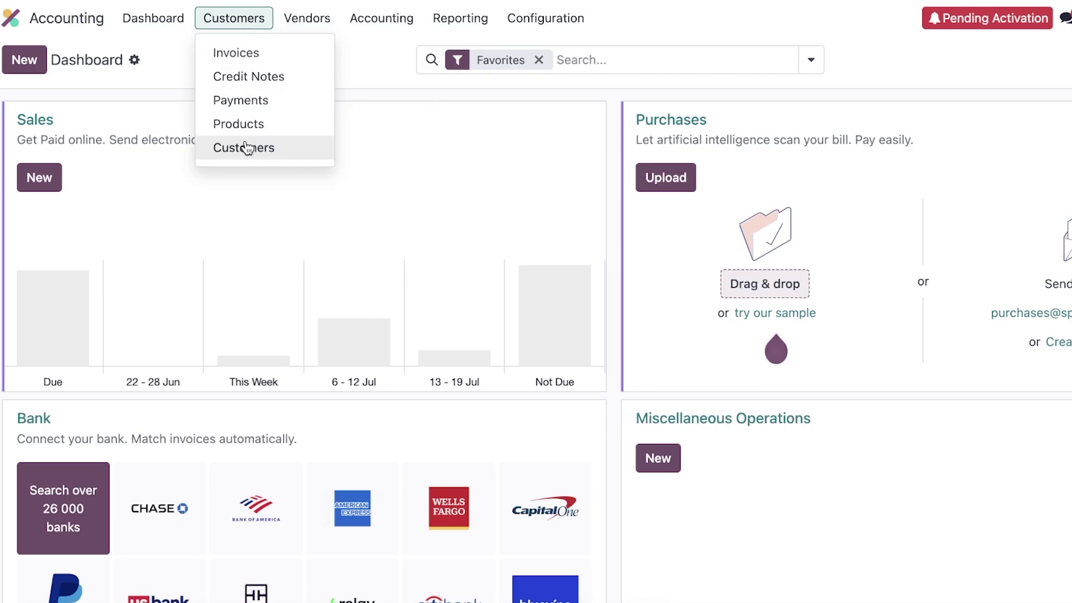
click(247, 145)
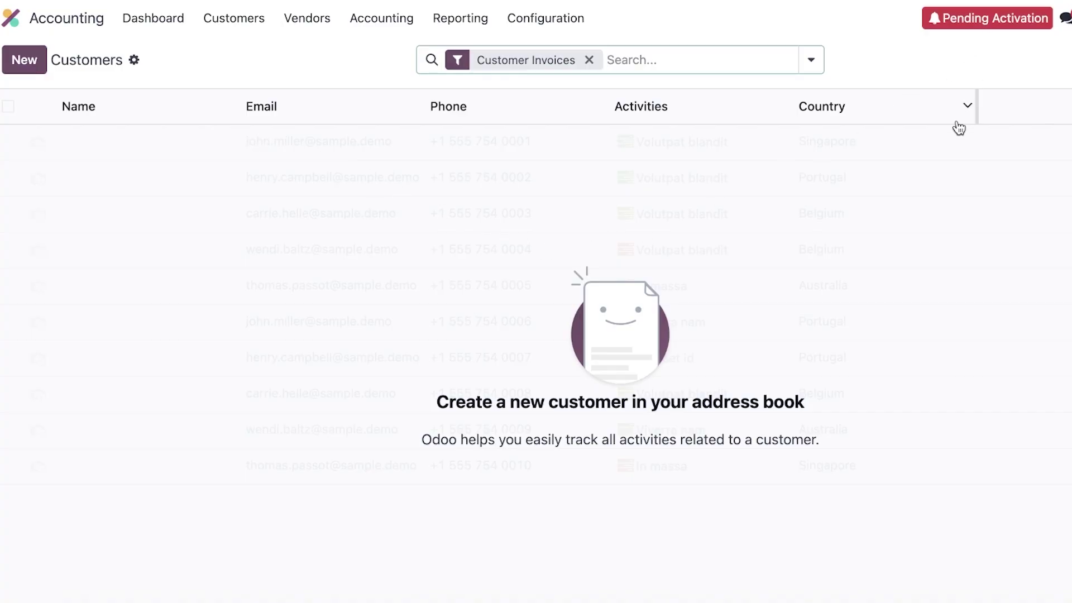
Step: Create a company customer named 'karfo' and enter its e-mail address
click(31, 62)
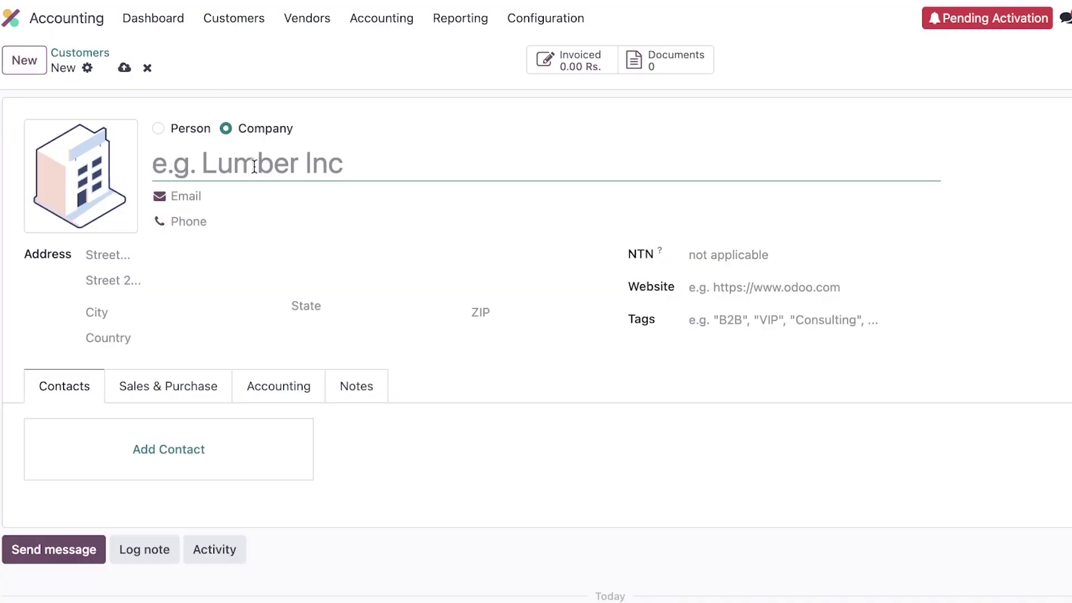
text(k)
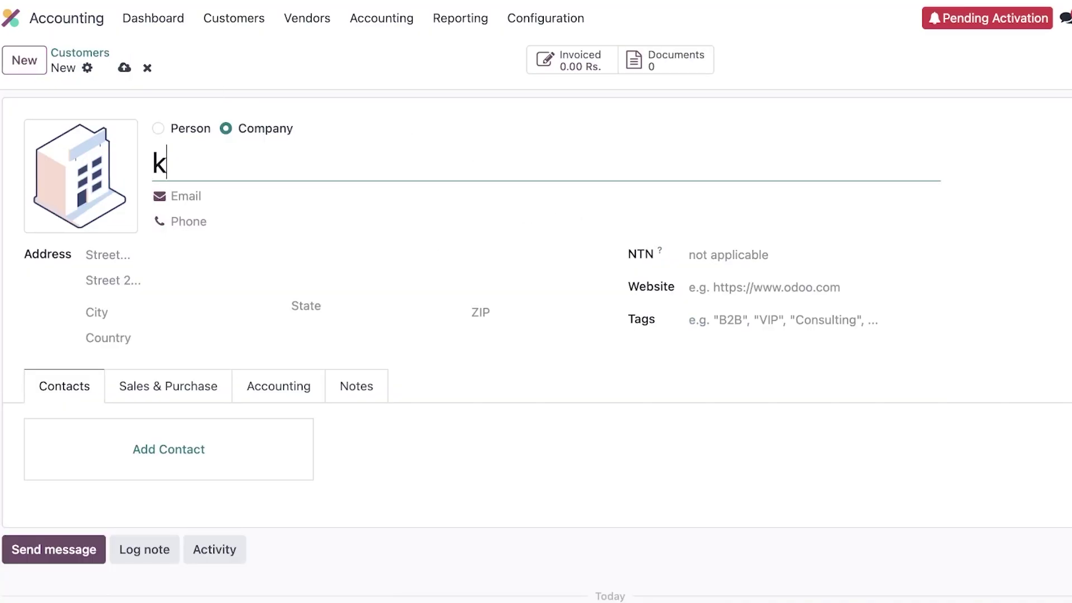
click(179, 128)
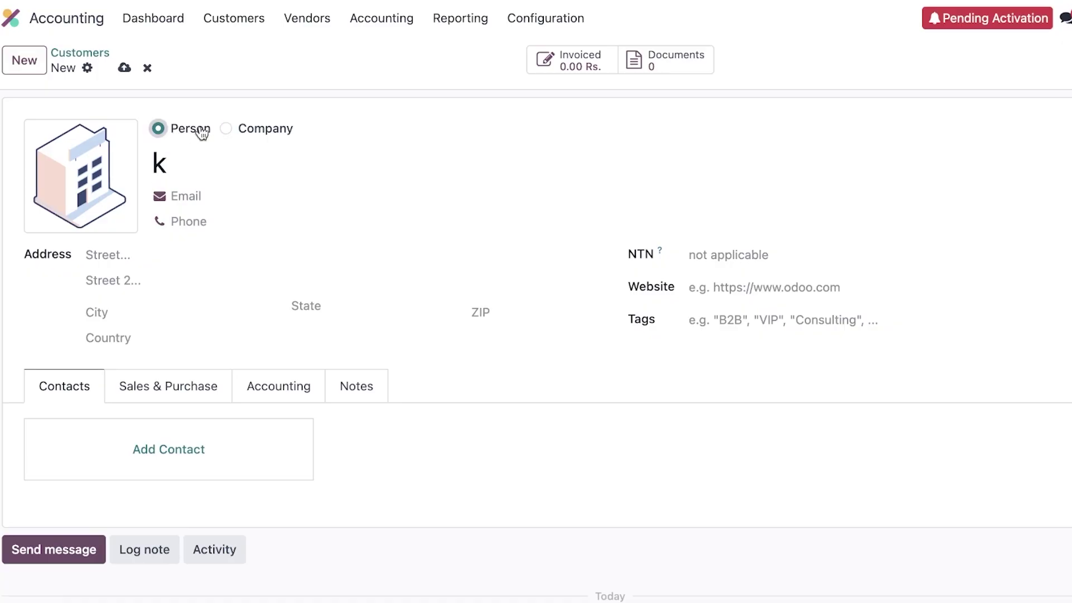
click(289, 134)
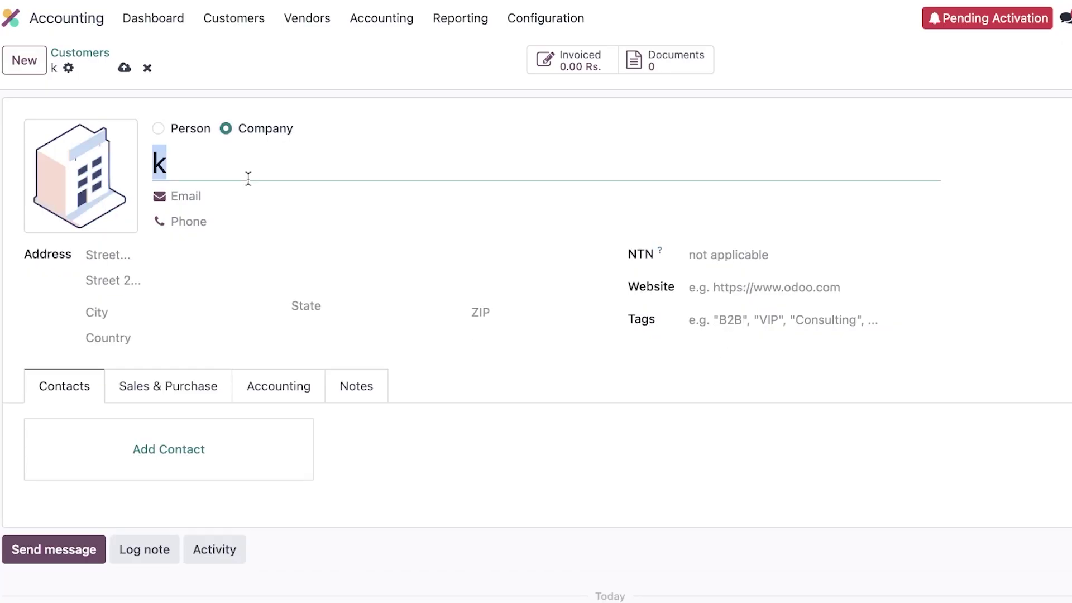
text(karfo)
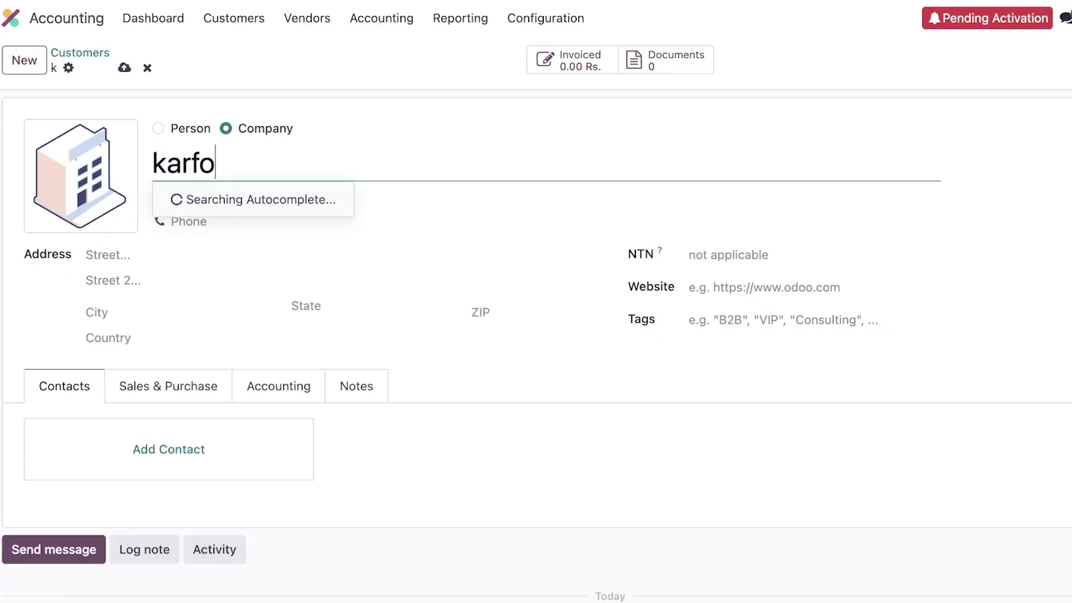
click(311, 201)
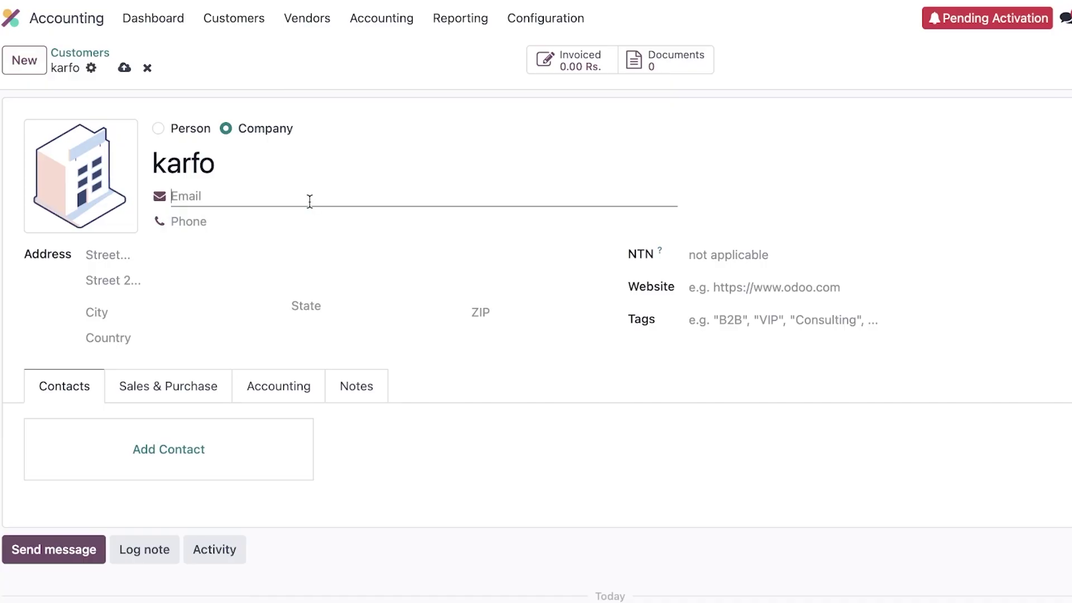
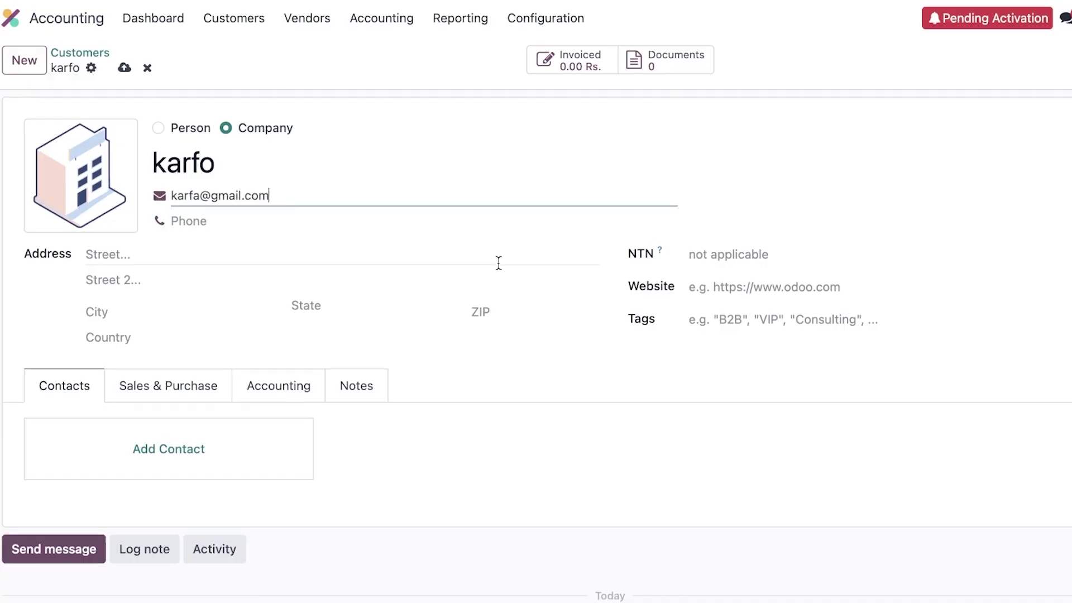
scroll(498, 263, down, 1)
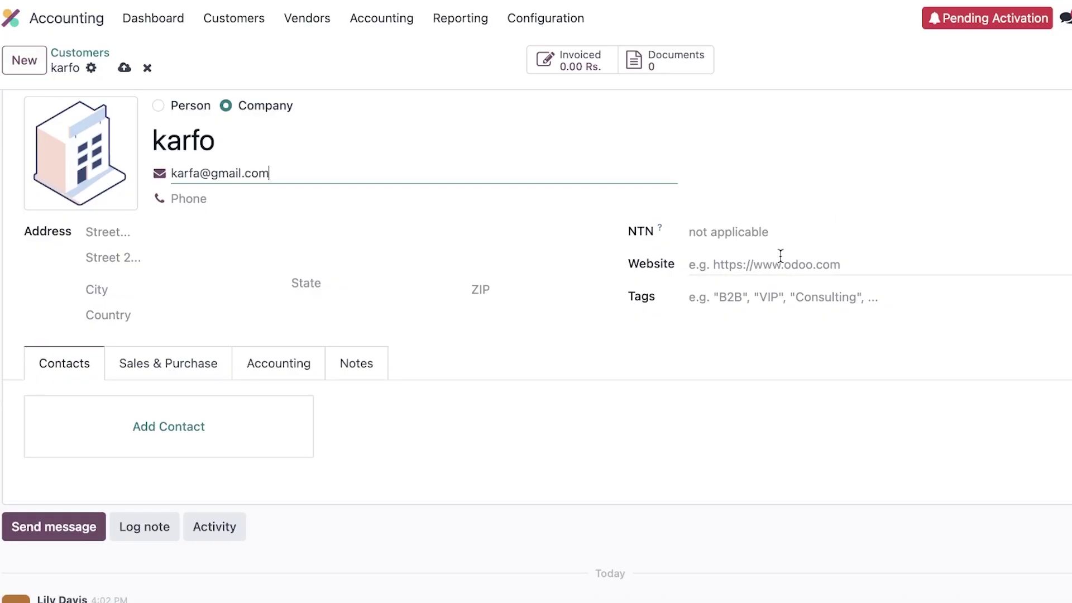
scroll(340, 313, down, 2)
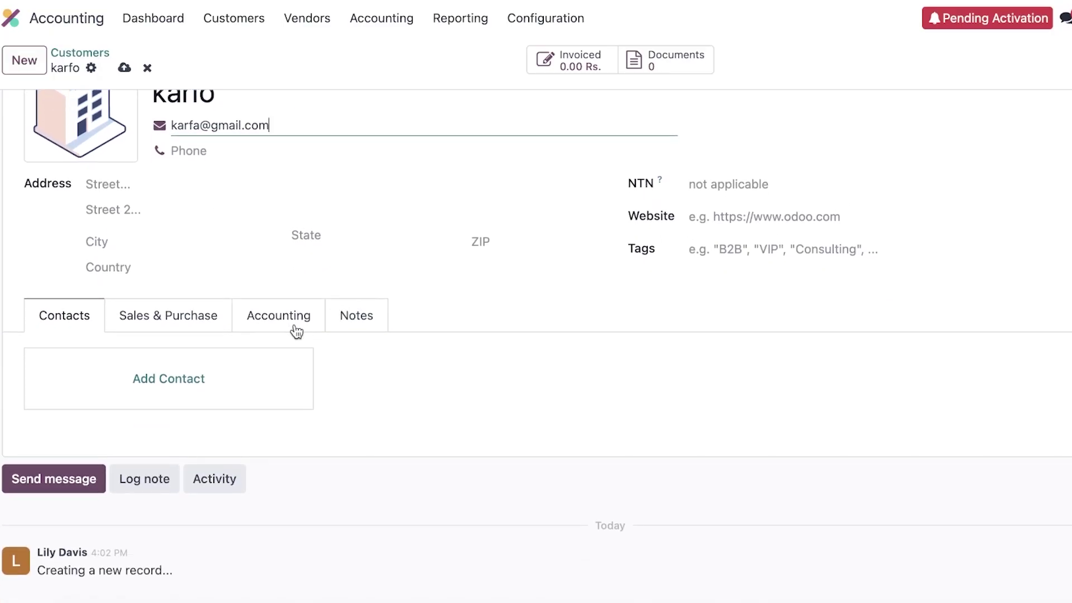
Step: Review karfo's Sales & Purchase, Accounting and Notes tabs
click(134, 314)
scroll(178, 356, down, 5)
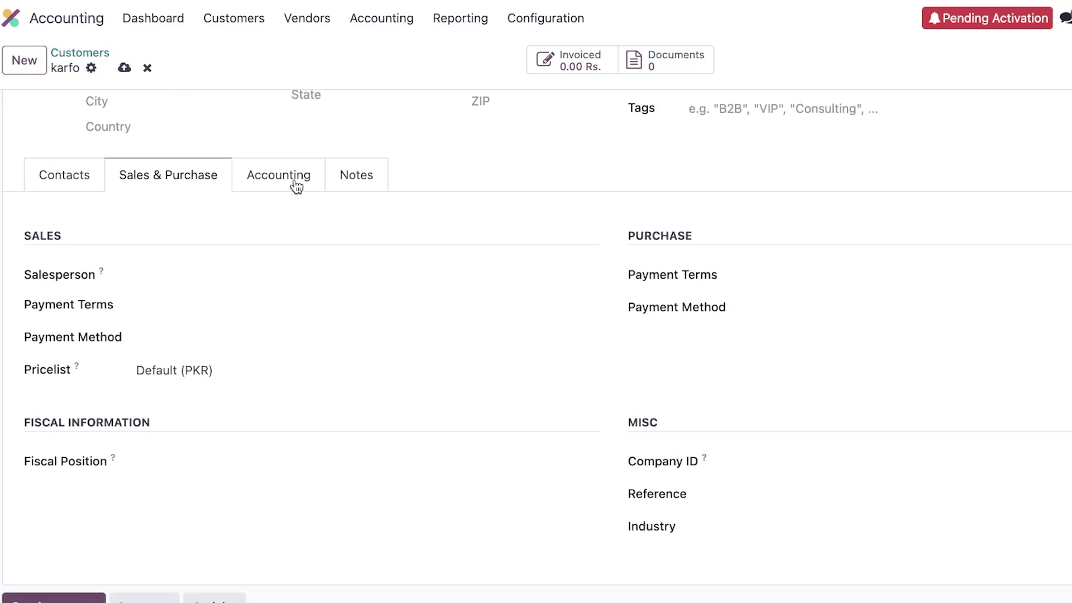
click(295, 185)
click(350, 182)
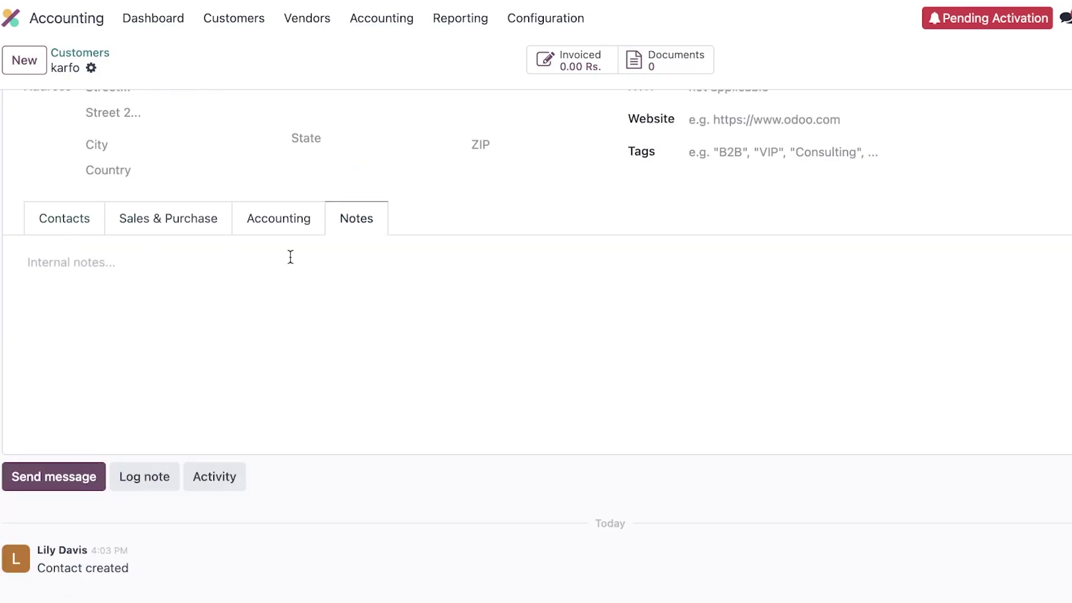
scroll(227, 212, up, 3)
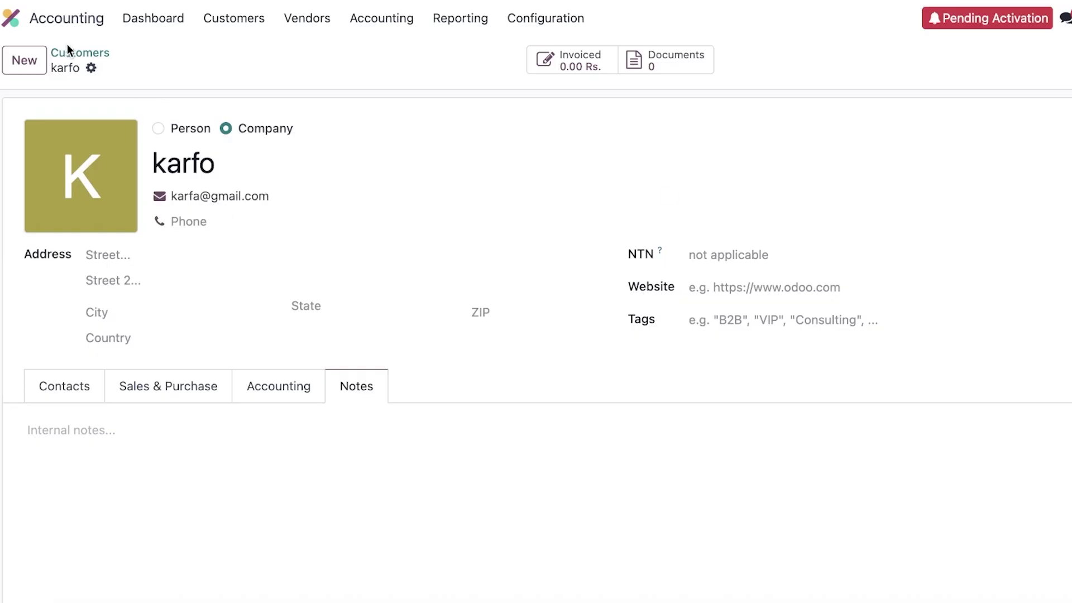
Step: Start a new blank customer record set as an individual person
click(24, 61)
scroll(176, 62, down, 3)
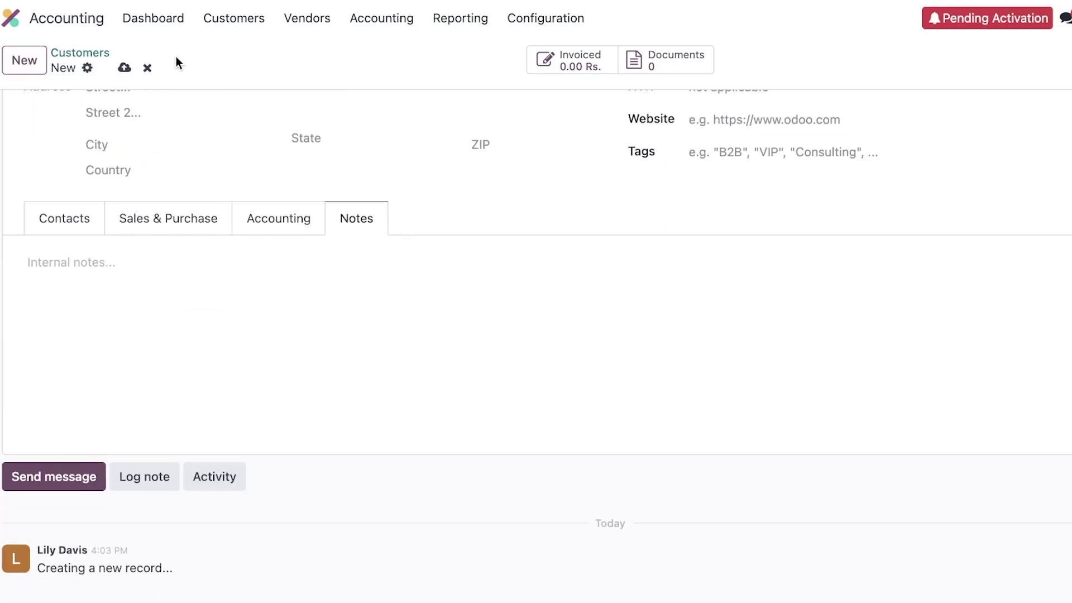
scroll(181, 90, up, 3)
click(170, 132)
Step: Enter the individual customer's full name, then return to the Customers list
click(185, 167)
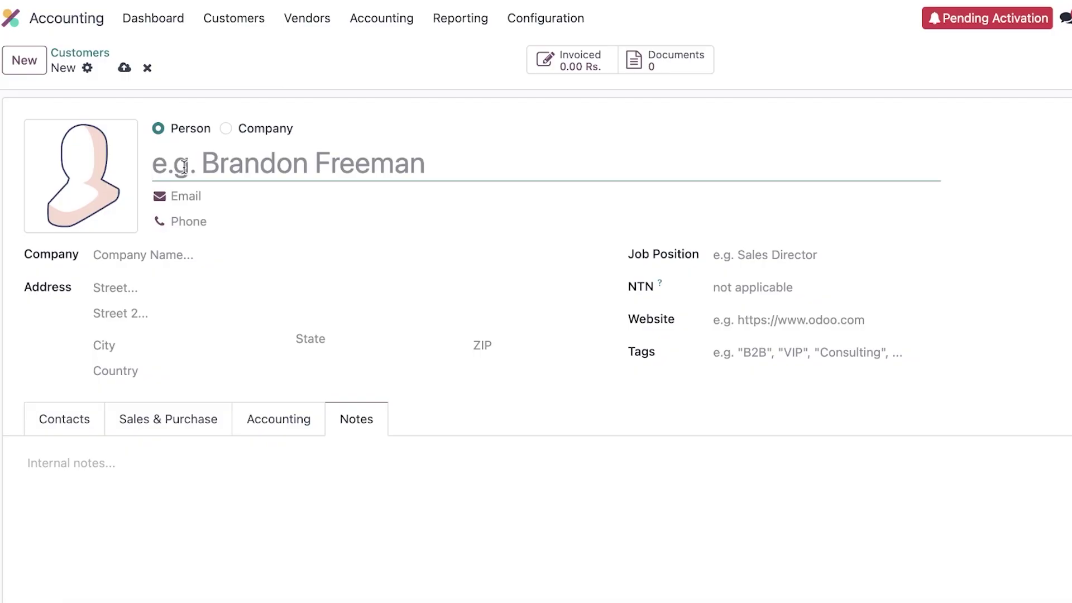
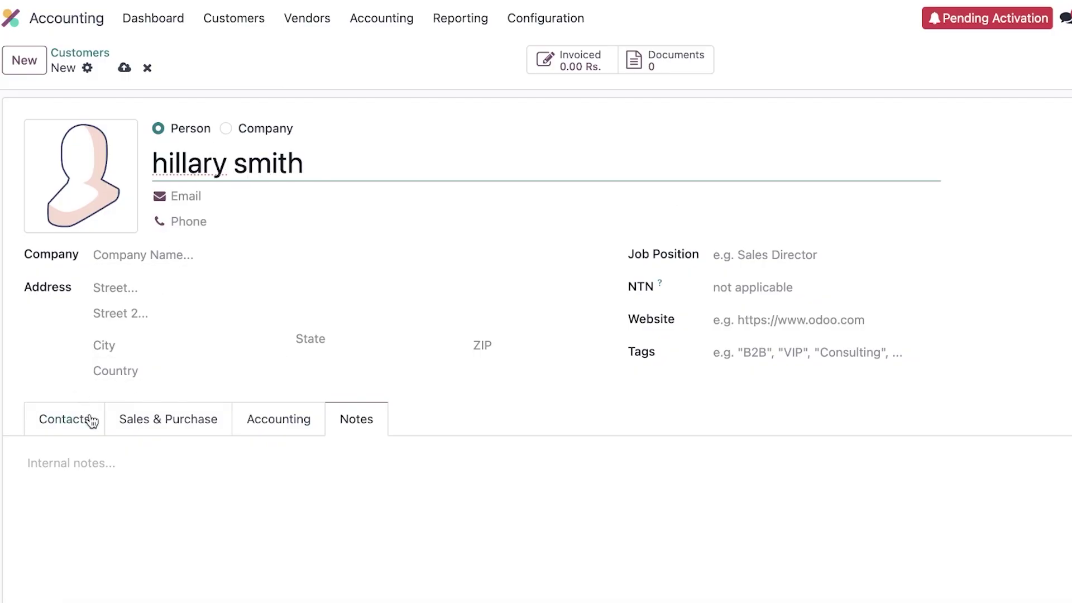
scroll(428, 246, down, 3)
scroll(502, 257, up, 3)
scroll(715, 357, down, 3)
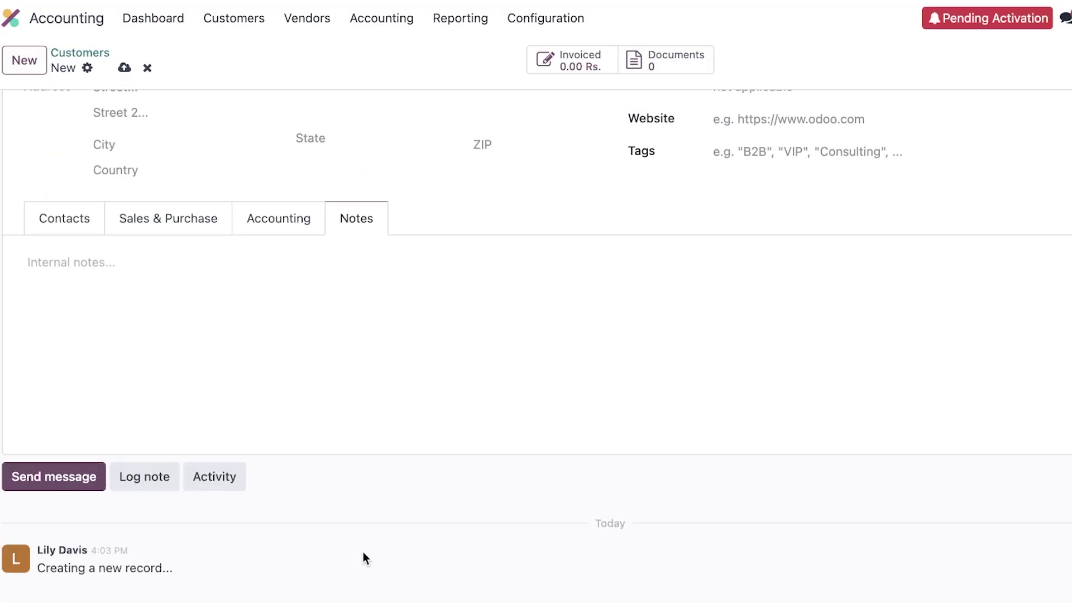
scroll(258, 514, up, 3)
click(477, 160)
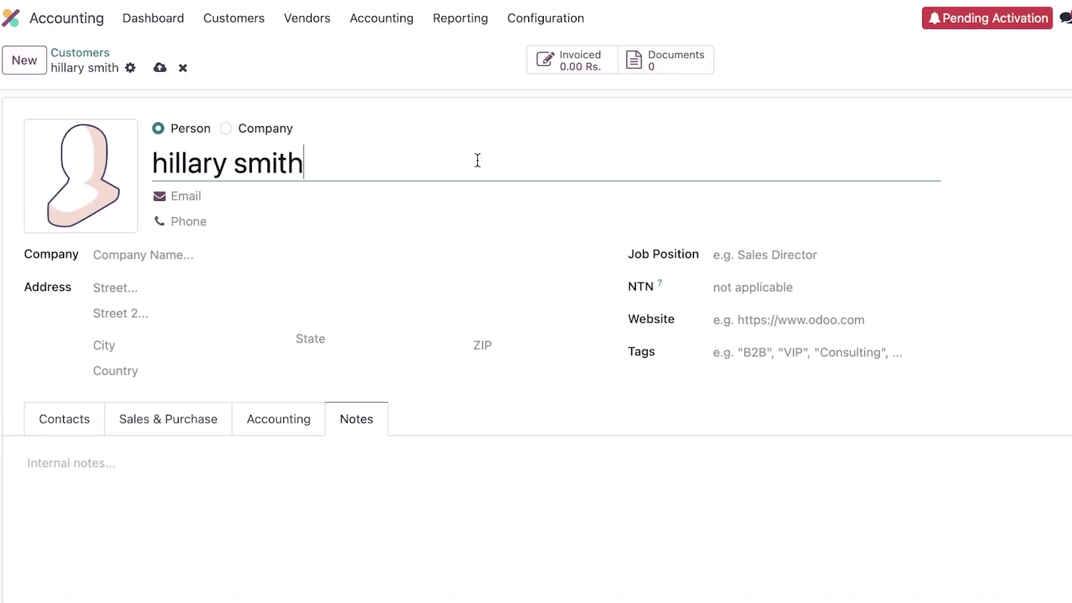
click(234, 18)
click(233, 147)
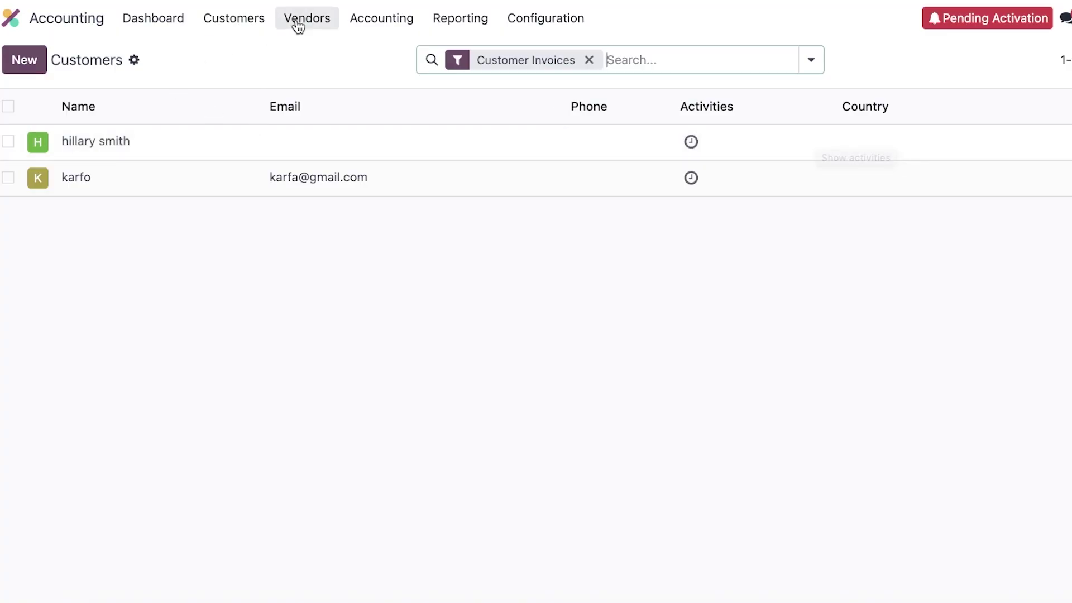
Step: Choose Products from the Customers menu
click(249, 20)
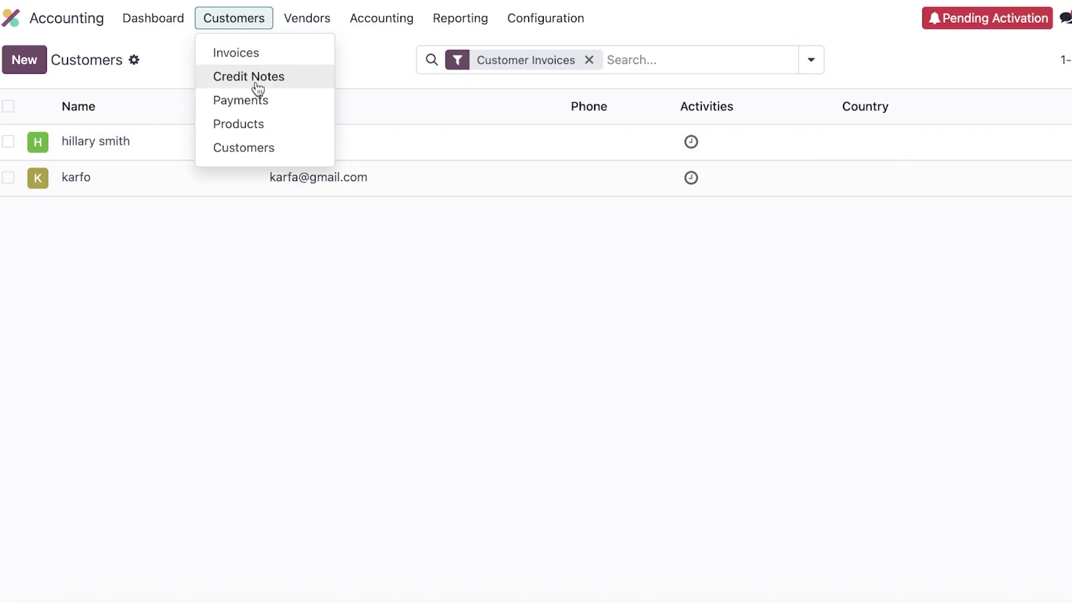
click(261, 130)
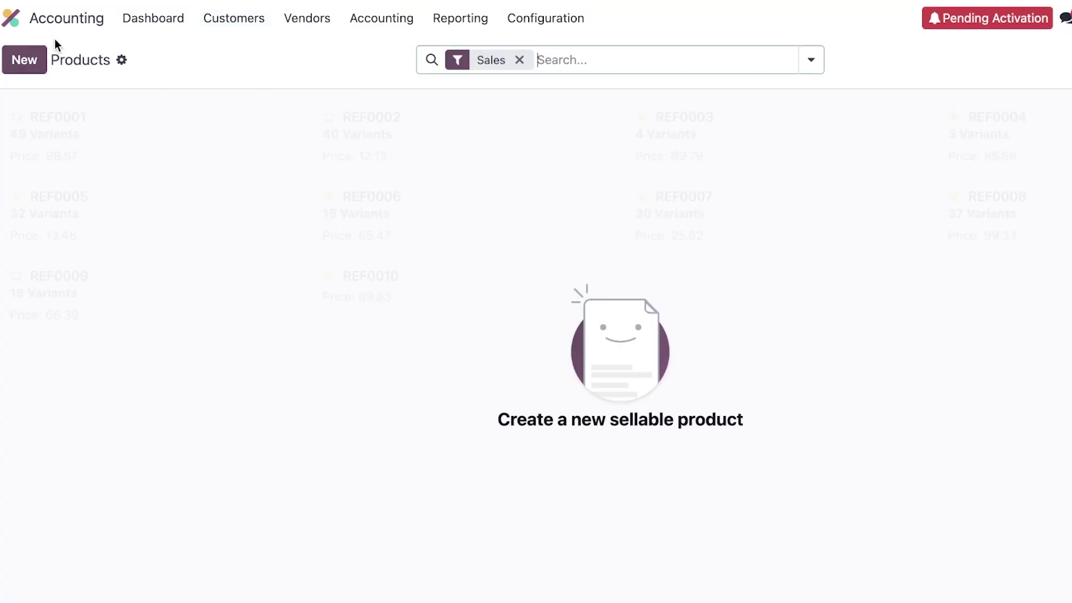
Step: Create a new Goods product named VR Kit, sellable and purchasable
click(29, 63)
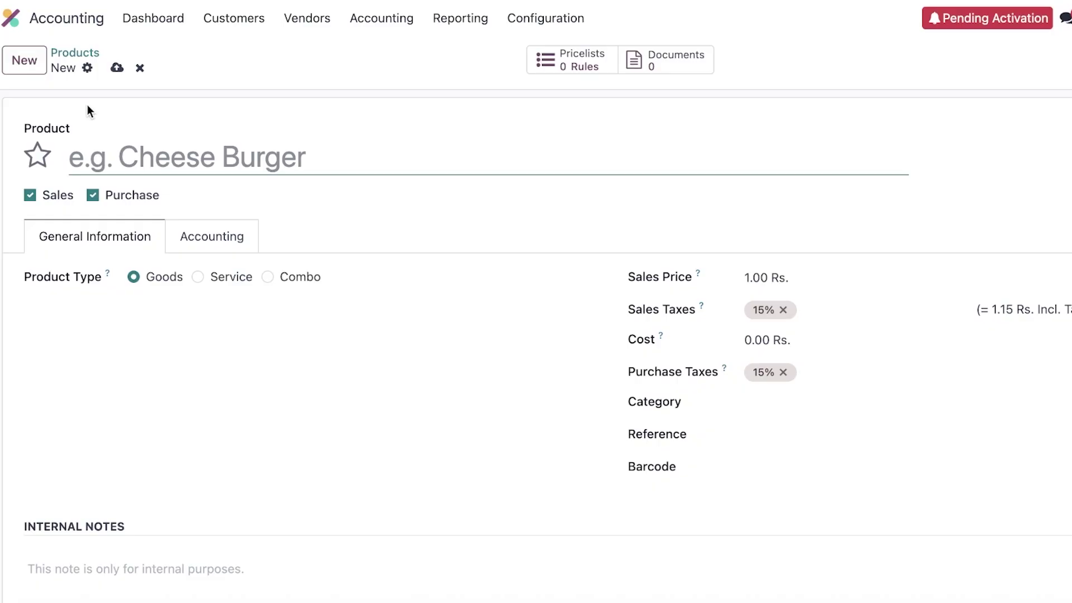
text(V)
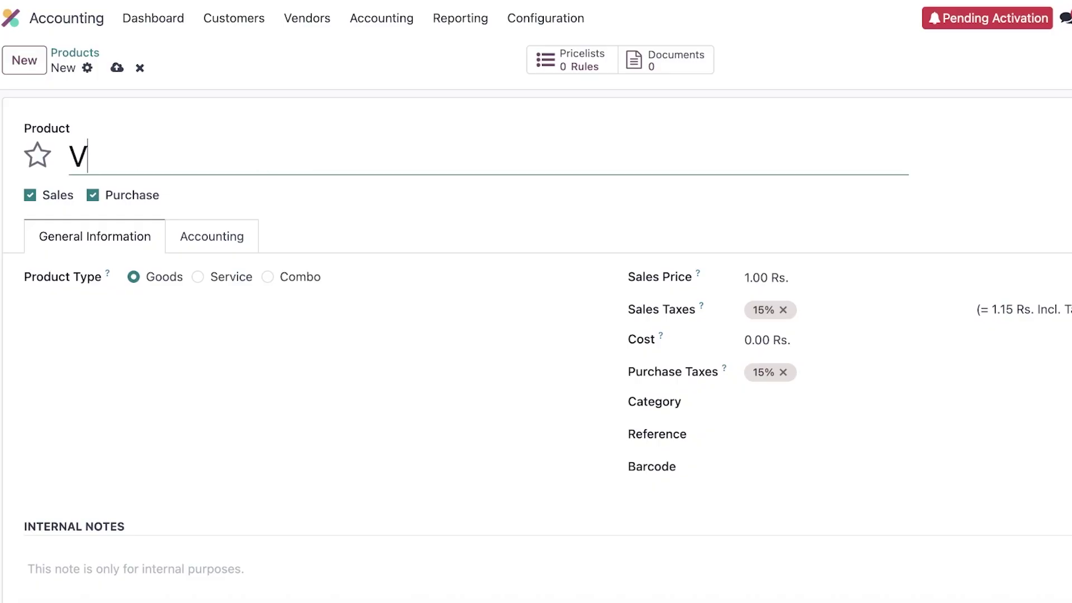
text(R Kir)
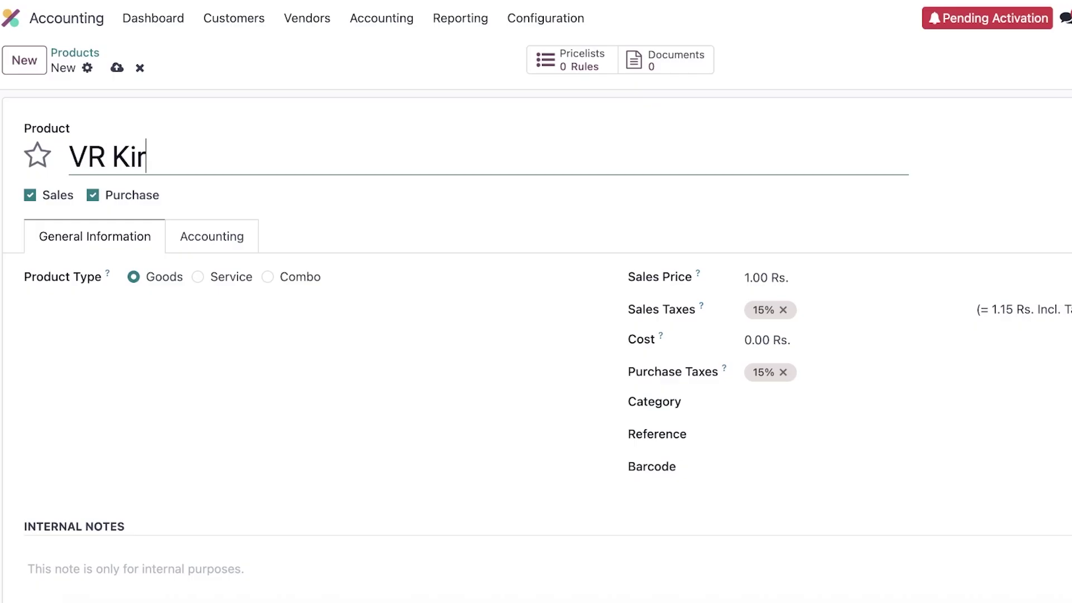
key(BackSpace)
text(t)
click(42, 198)
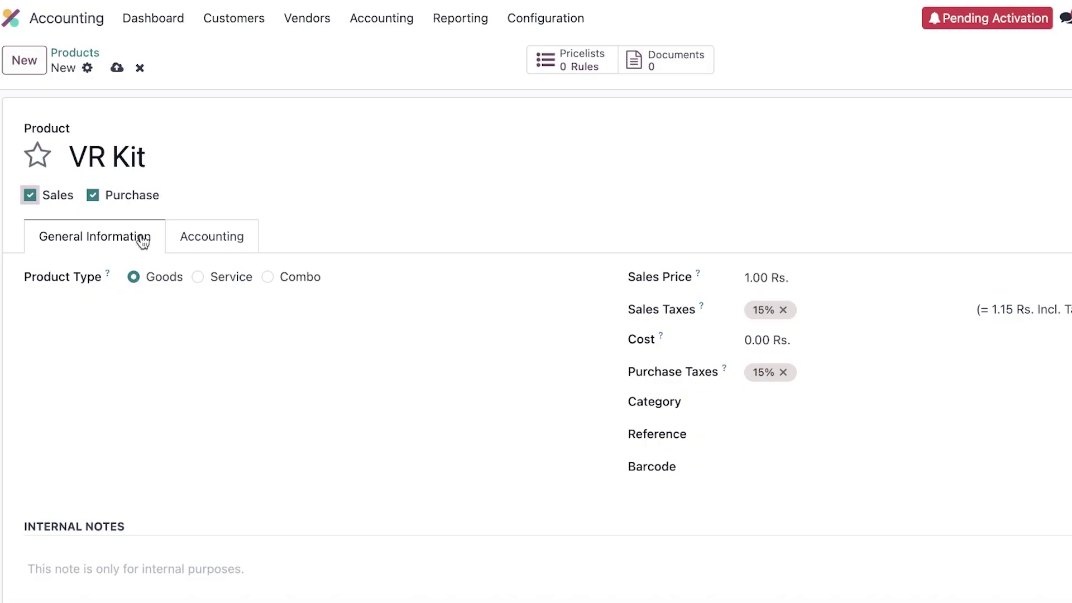
scroll(190, 254, down, 1)
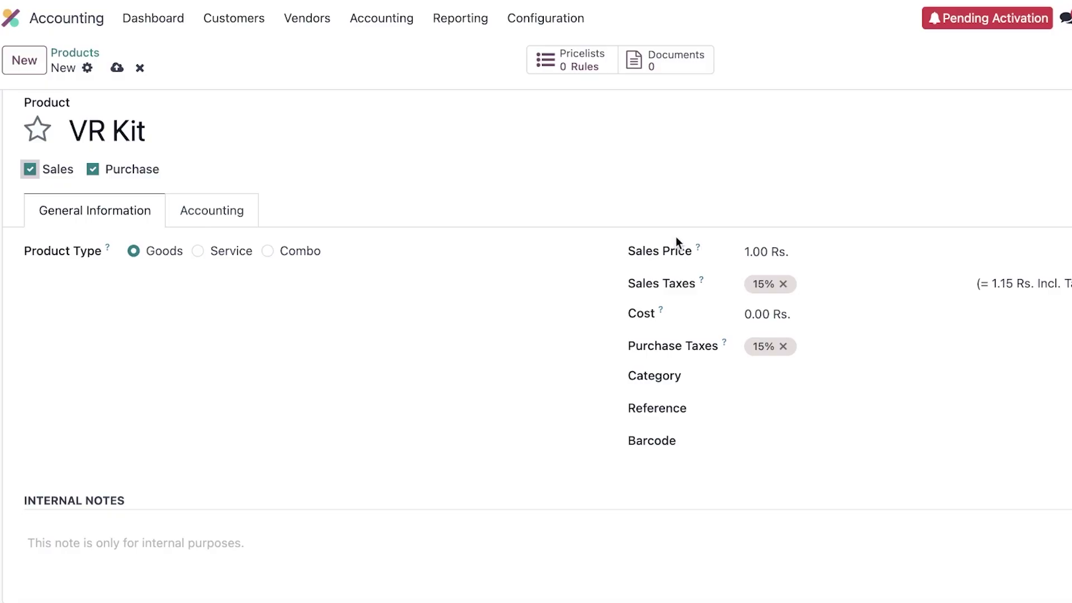
Step: Set VR Kit's sales price to 8,900.00 Rs. and cost to 3,000.00 Rs., removing both 15% taxes
click(747, 251)
key(Delete)
key(Delete)
text(89)
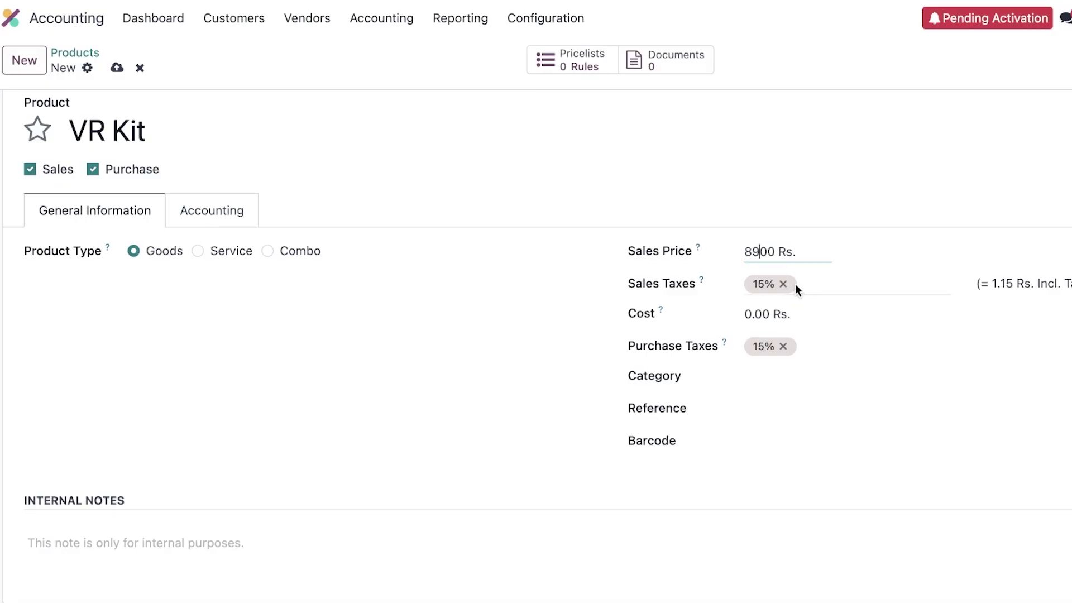
double_click(760, 314)
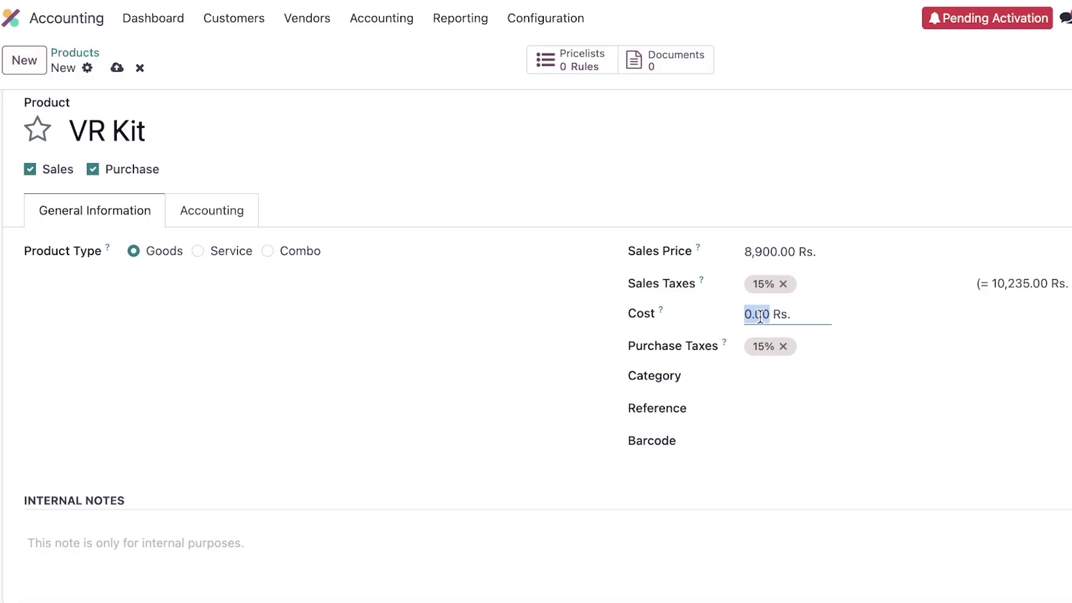
text(3000)
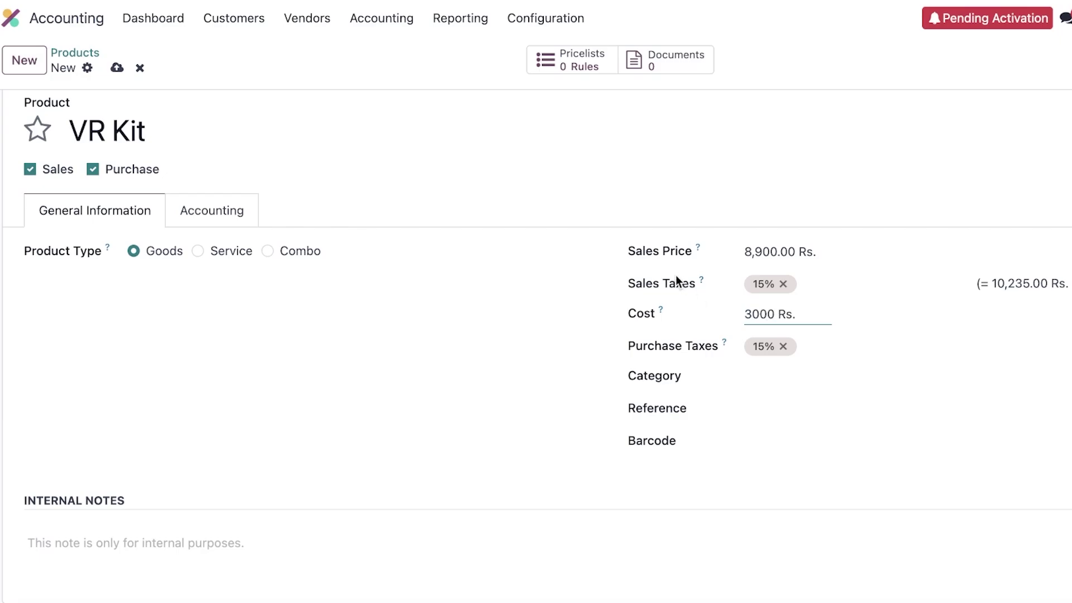
click(820, 378)
click(783, 346)
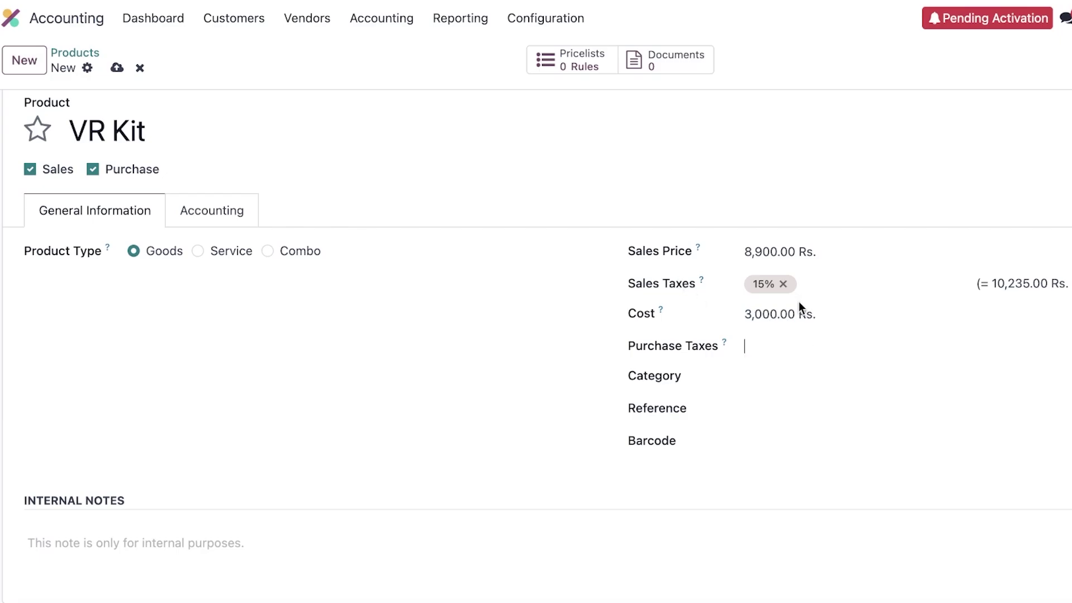
click(783, 284)
double_click(451, 382)
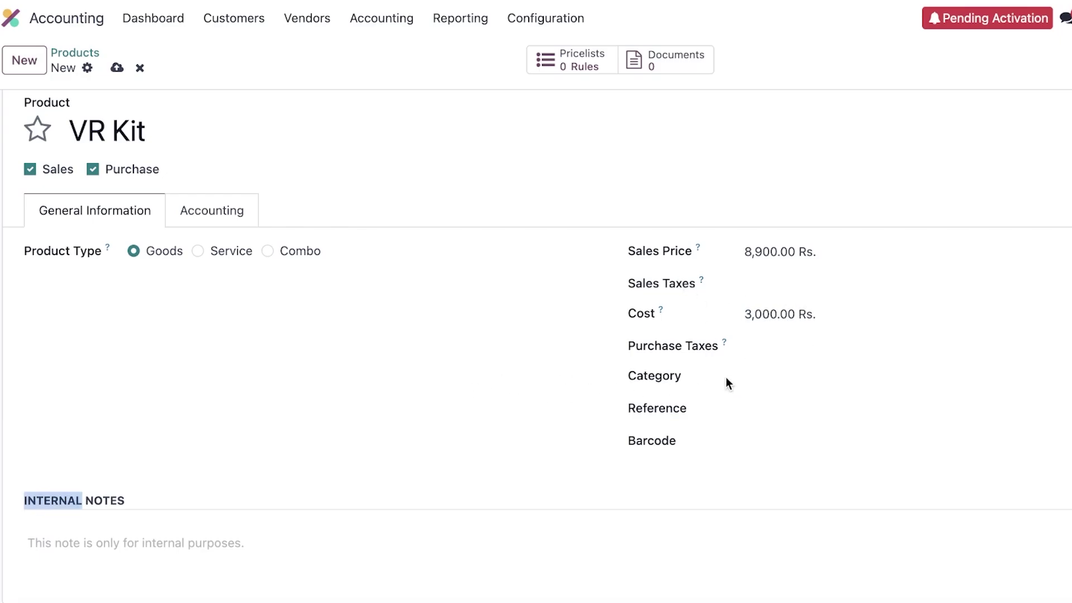
Step: Set the VR Kit product category to Goods
click(803, 374)
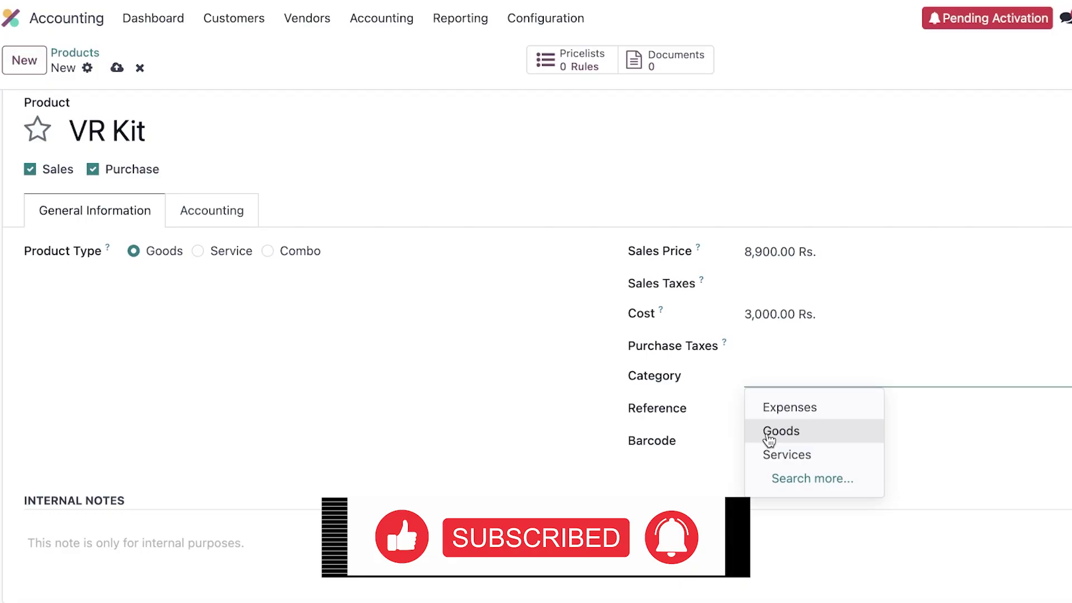
click(823, 441)
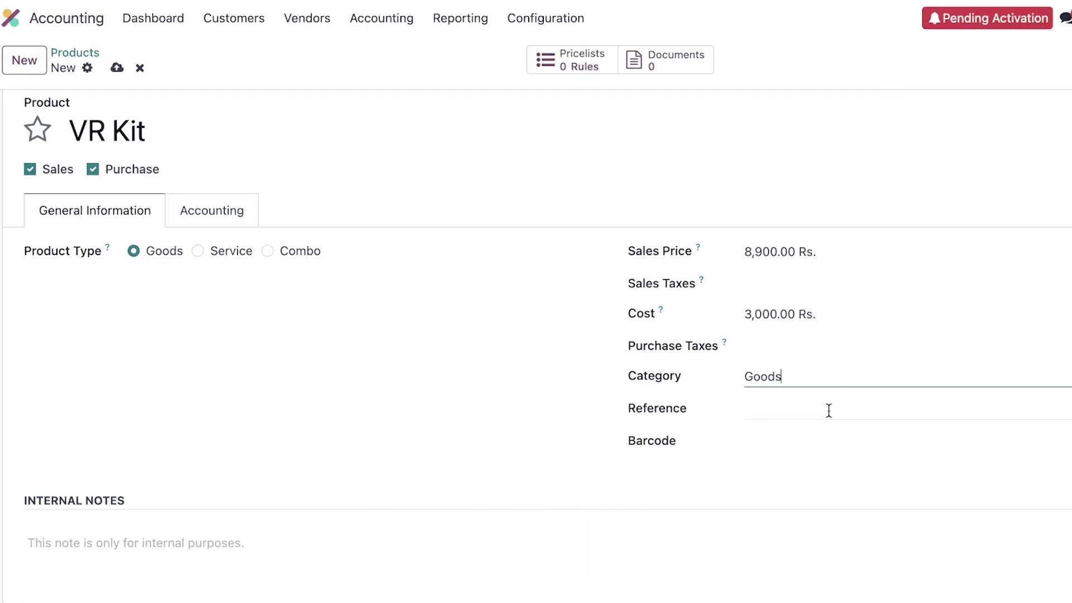
scroll(828, 414, down, 3)
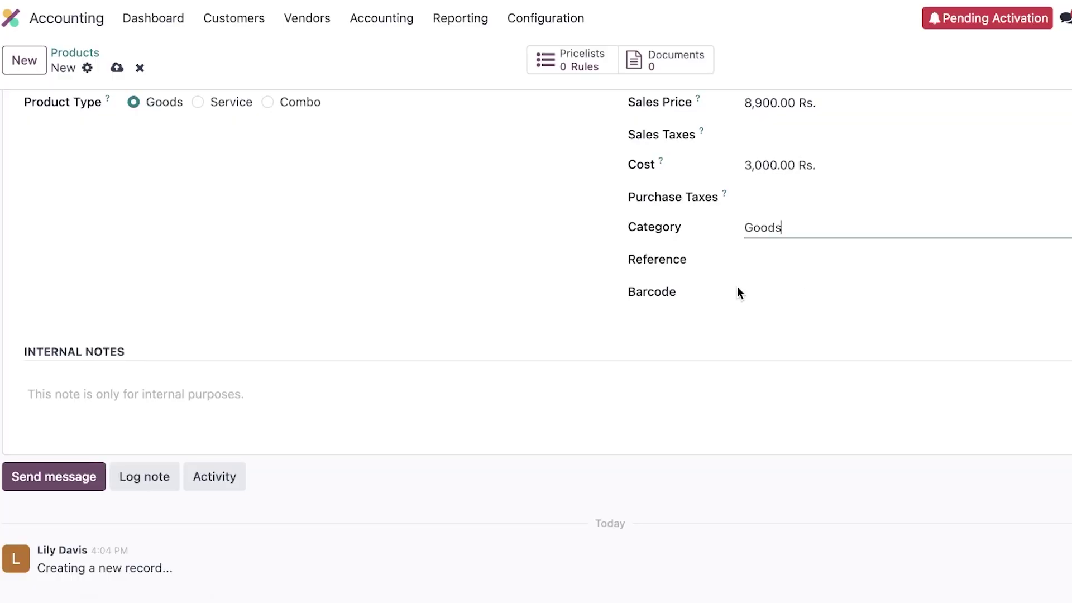
scroll(488, 405, up, 4)
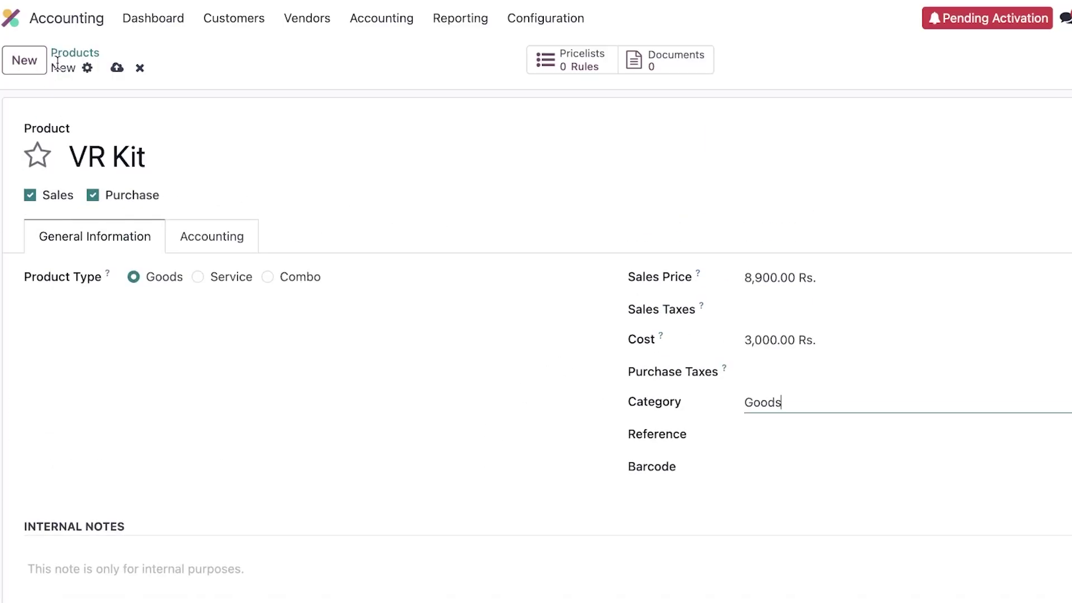
Step: Save the VR Kit product and start a new blank product
click(87, 67)
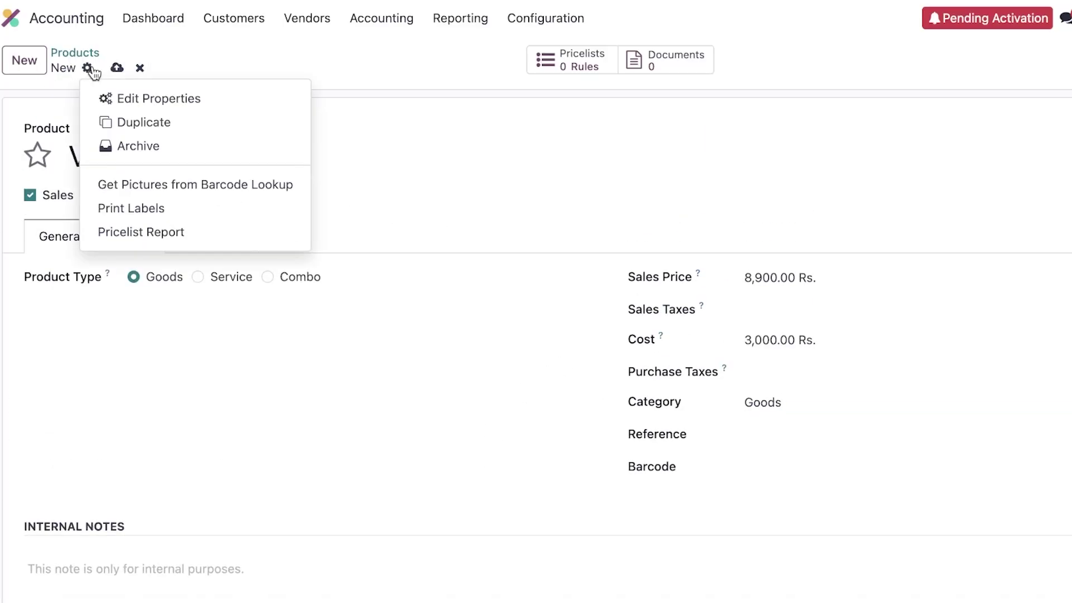
click(117, 68)
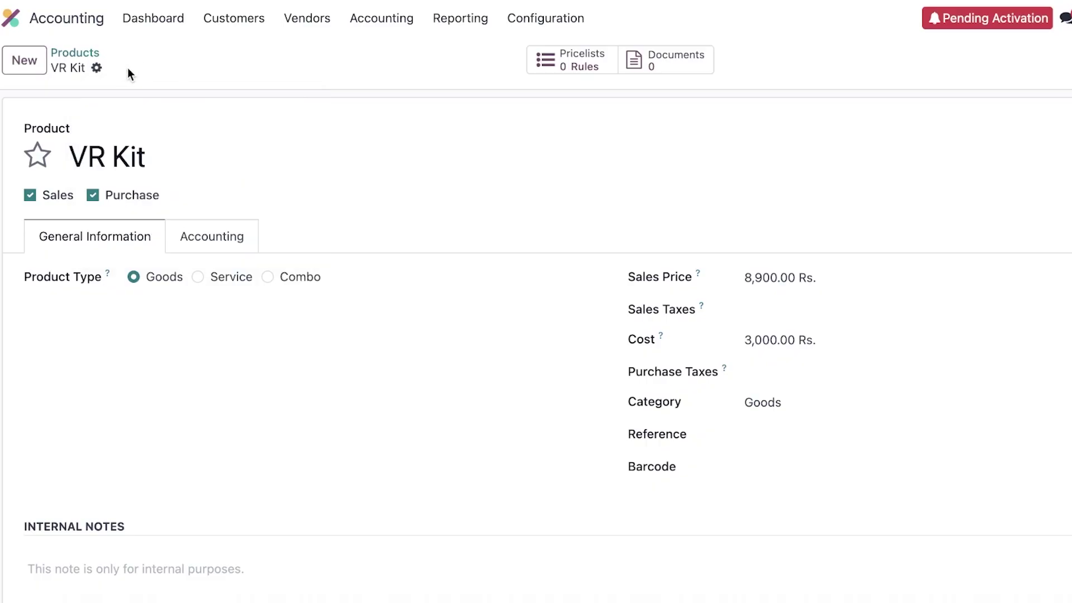
click(25, 60)
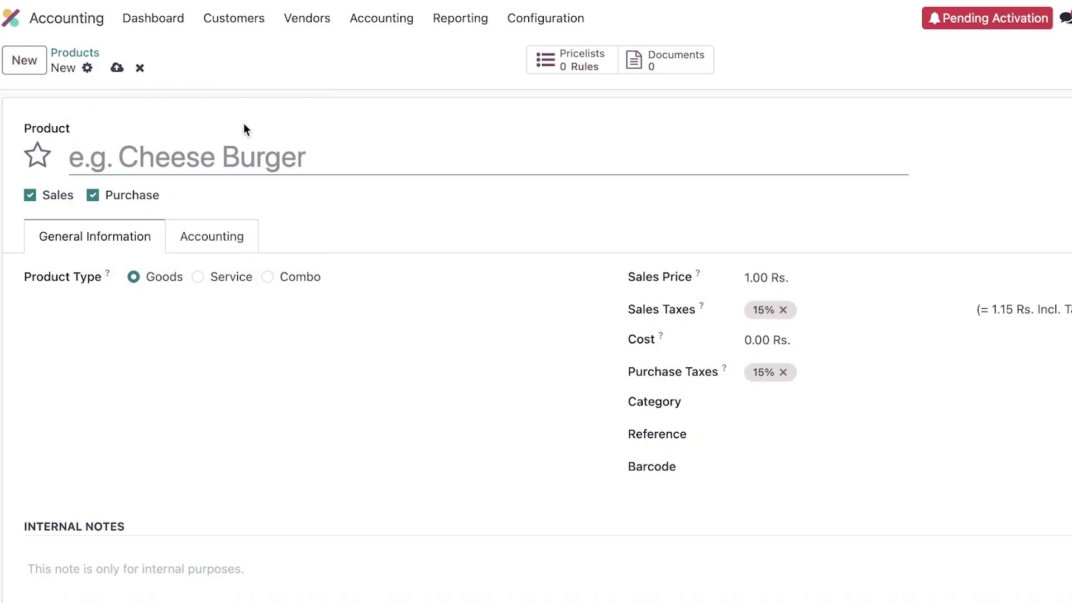
scroll(243, 123, down, 3)
scroll(179, 96, up, 3)
Step: Make the new product a Service and check its Expense and Income Account options
click(225, 278)
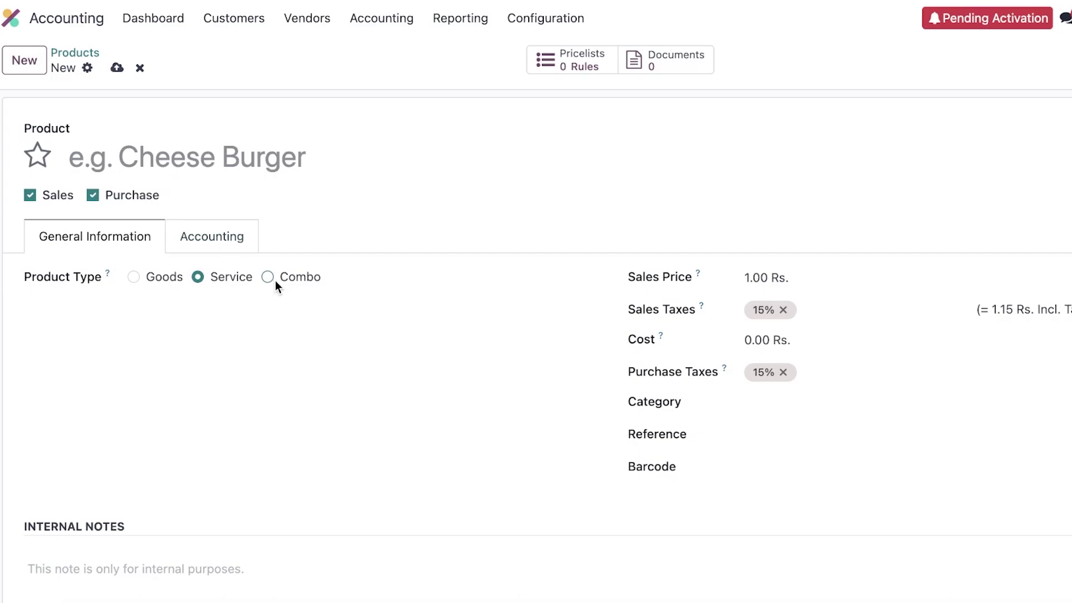
click(200, 235)
click(843, 341)
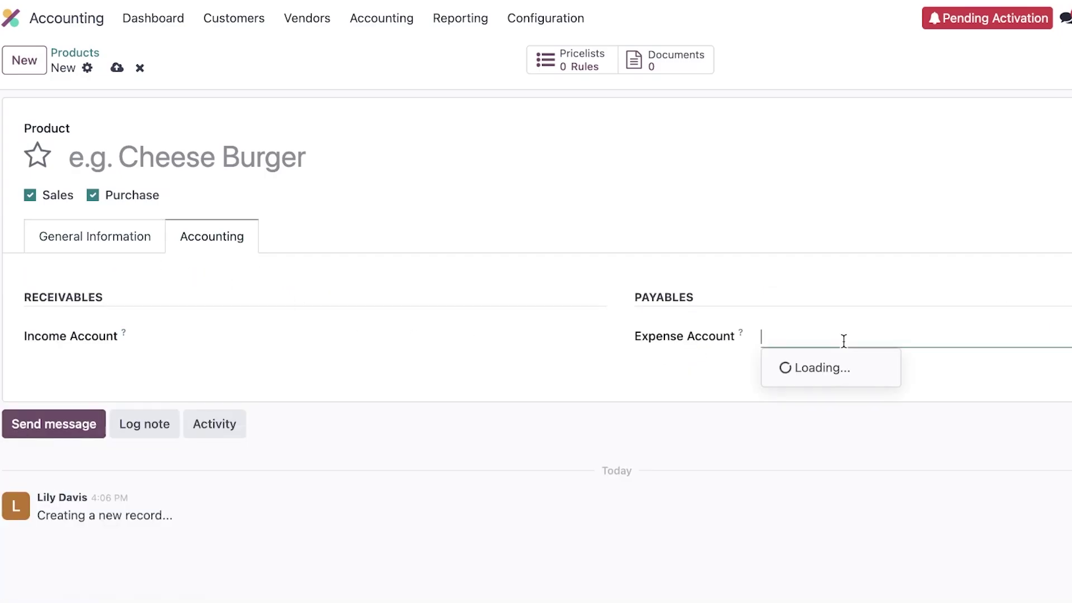
click(304, 323)
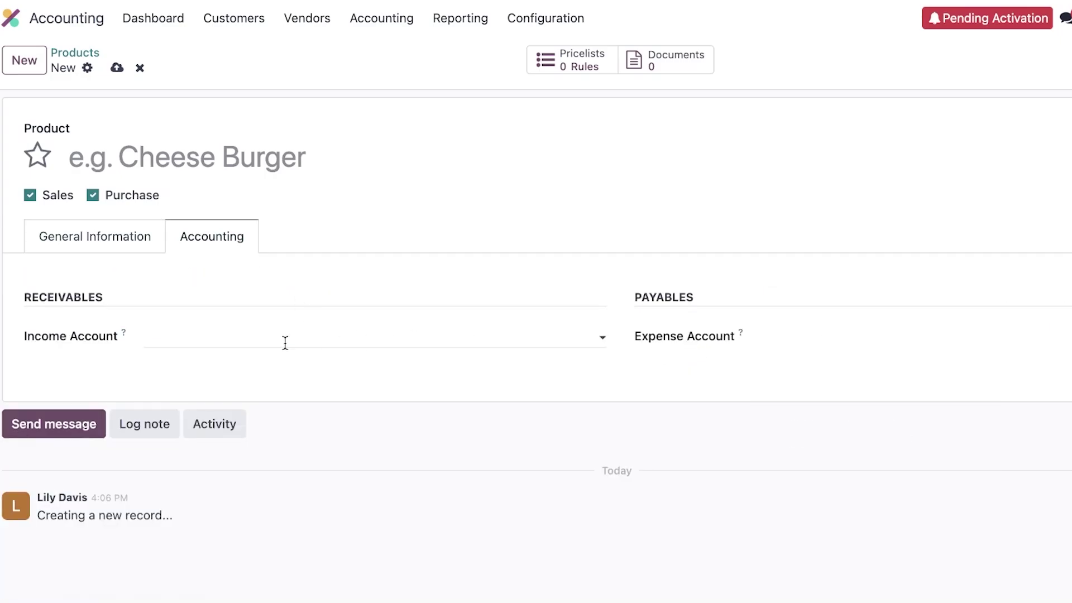
click(285, 342)
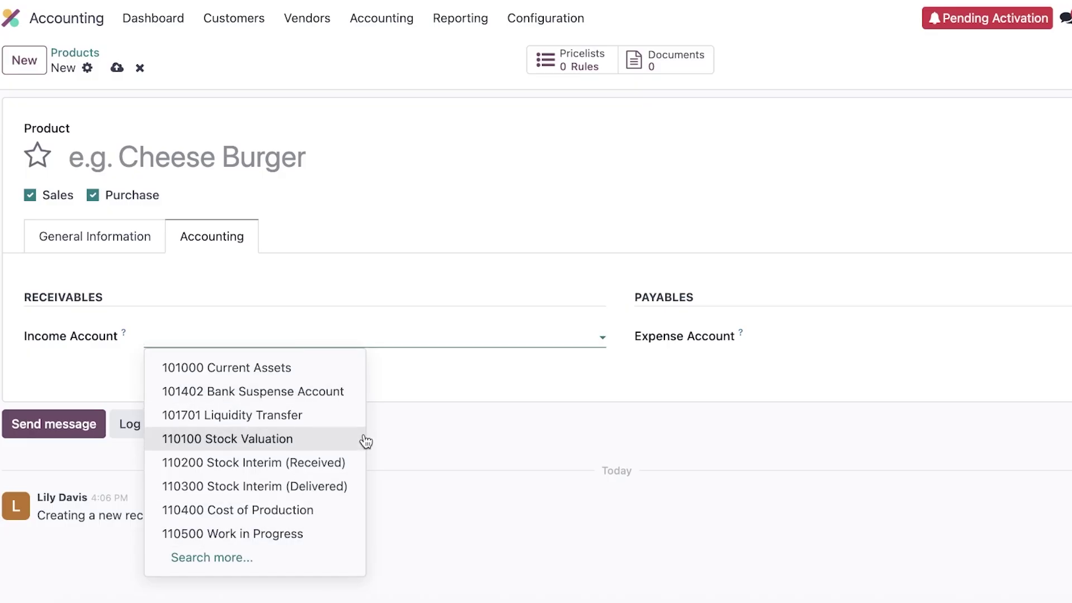
click(234, 18)
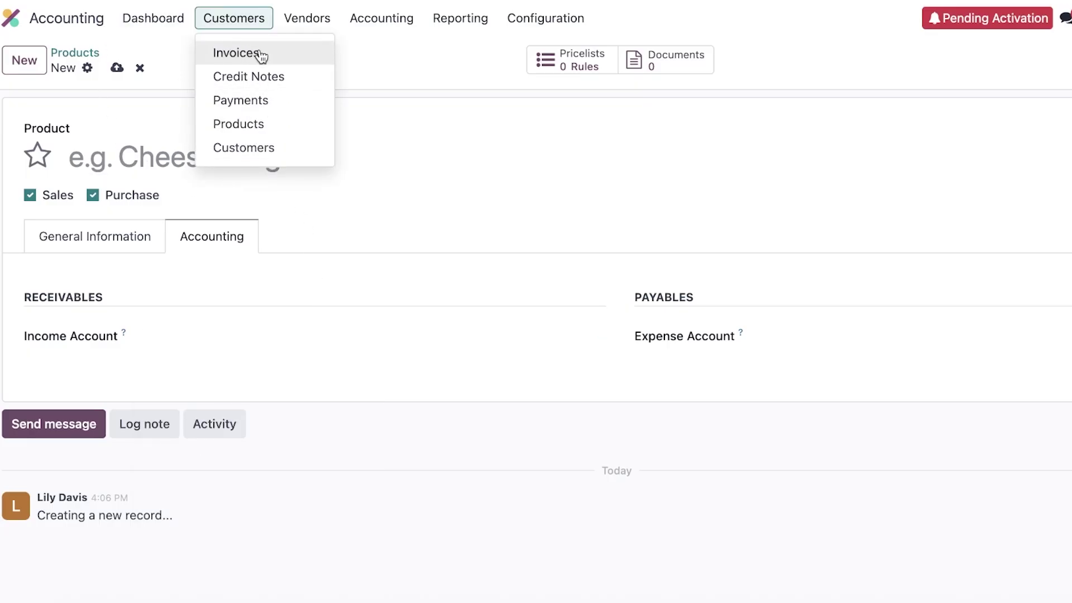
Step: Discard the unnamed new product after browsing the Customers menu
click(251, 100)
click(258, 22)
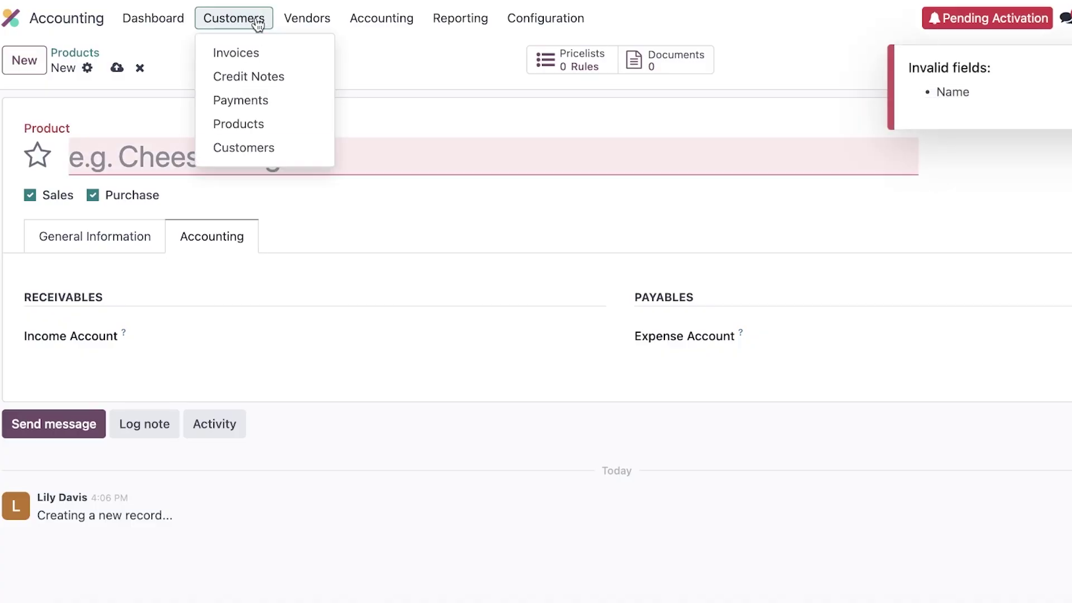
click(244, 82)
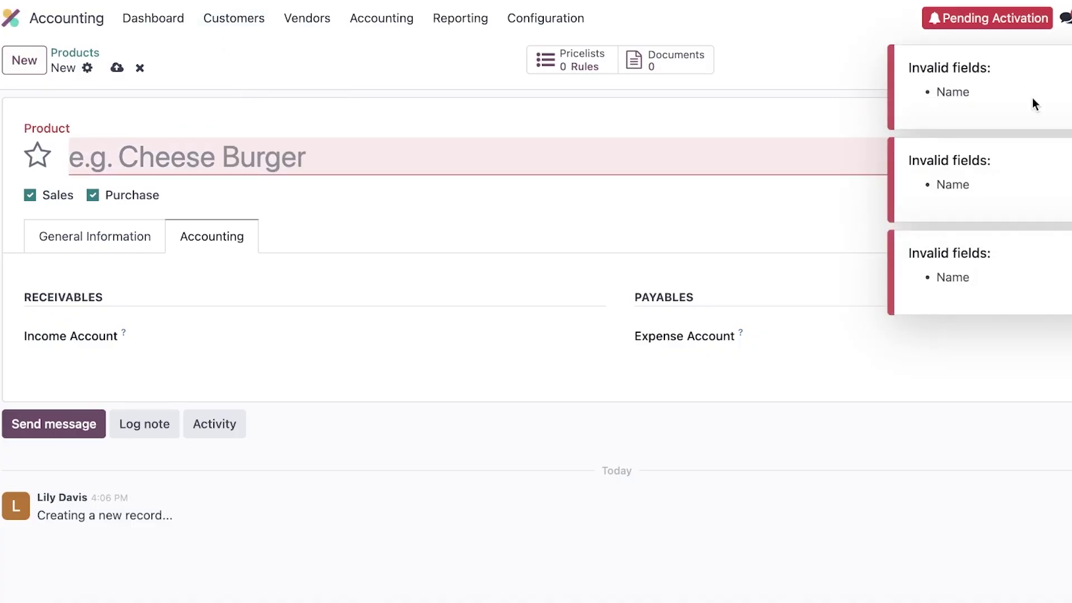
click(139, 68)
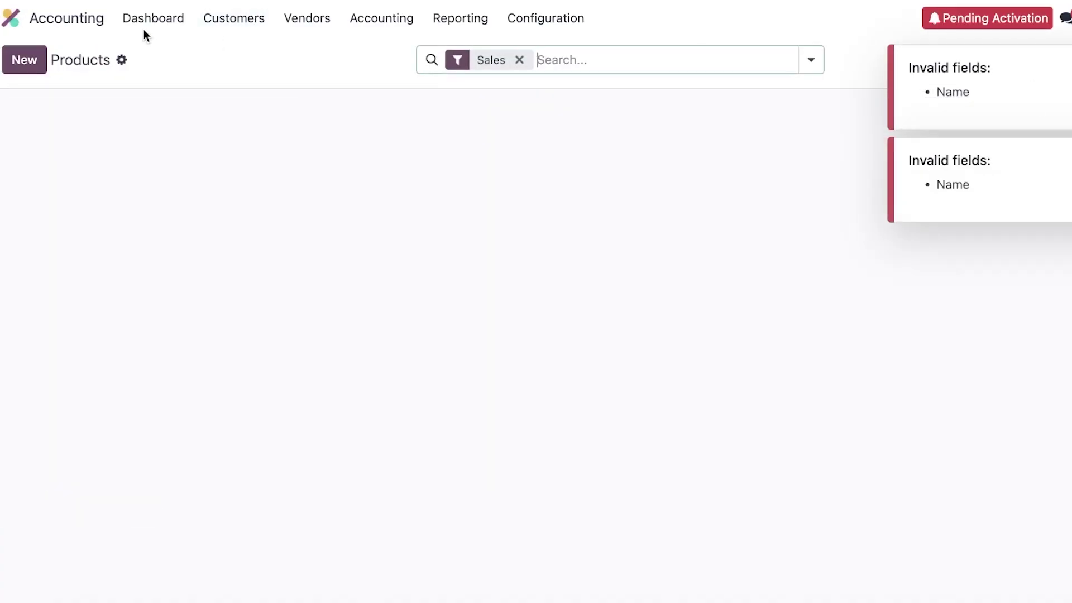
Step: Open the Customers > Payments list from the Accounting dashboard
click(168, 20)
click(245, 20)
click(241, 102)
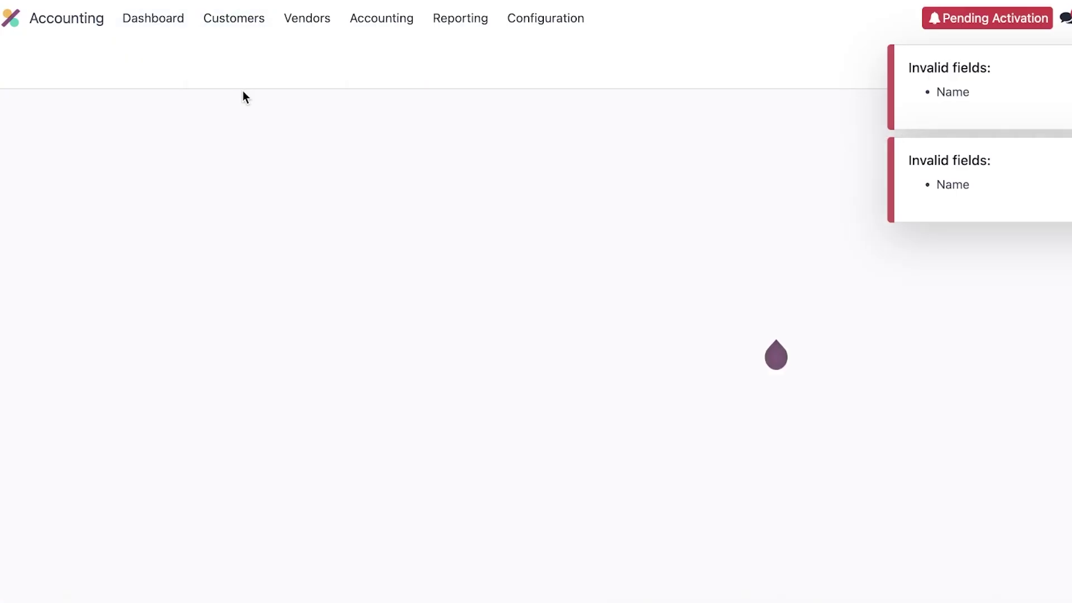
click(241, 23)
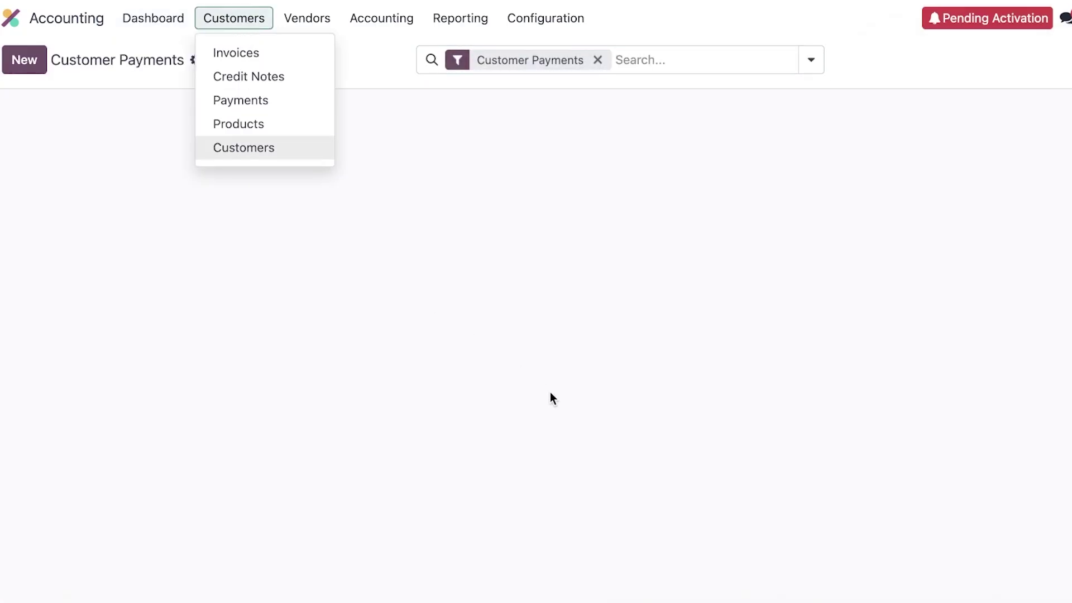
click(340, 99)
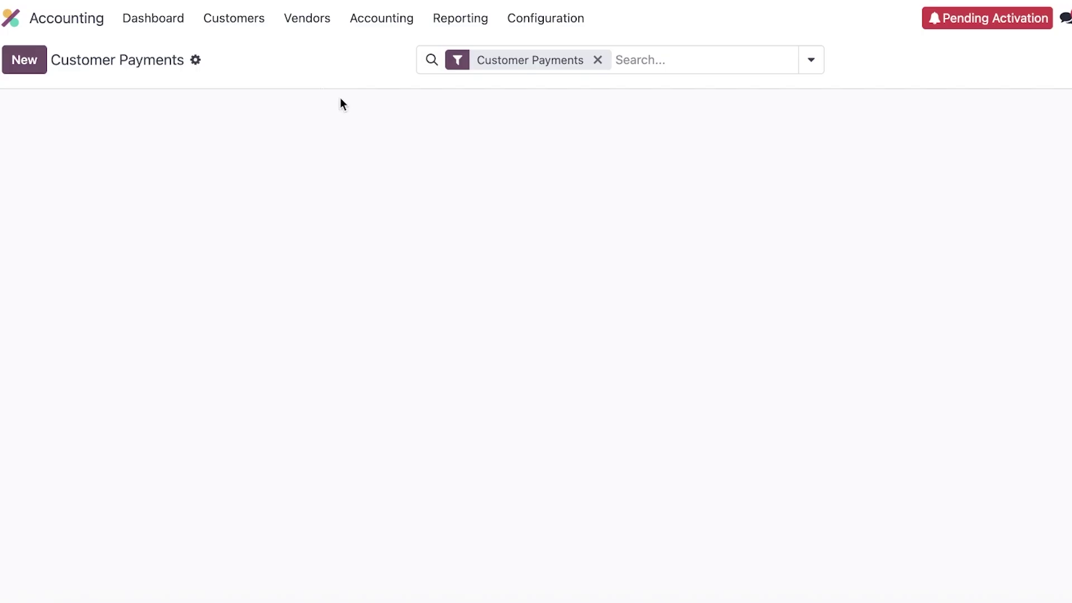
Step: Start a new customer payment set to Receive, and review the available payment methods
click(13, 62)
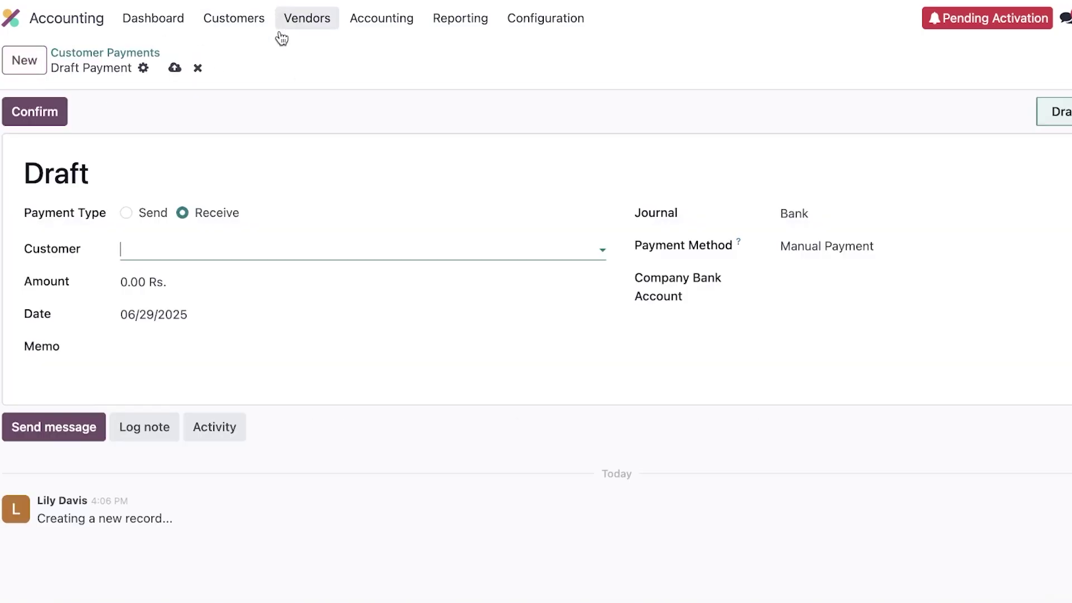
click(126, 213)
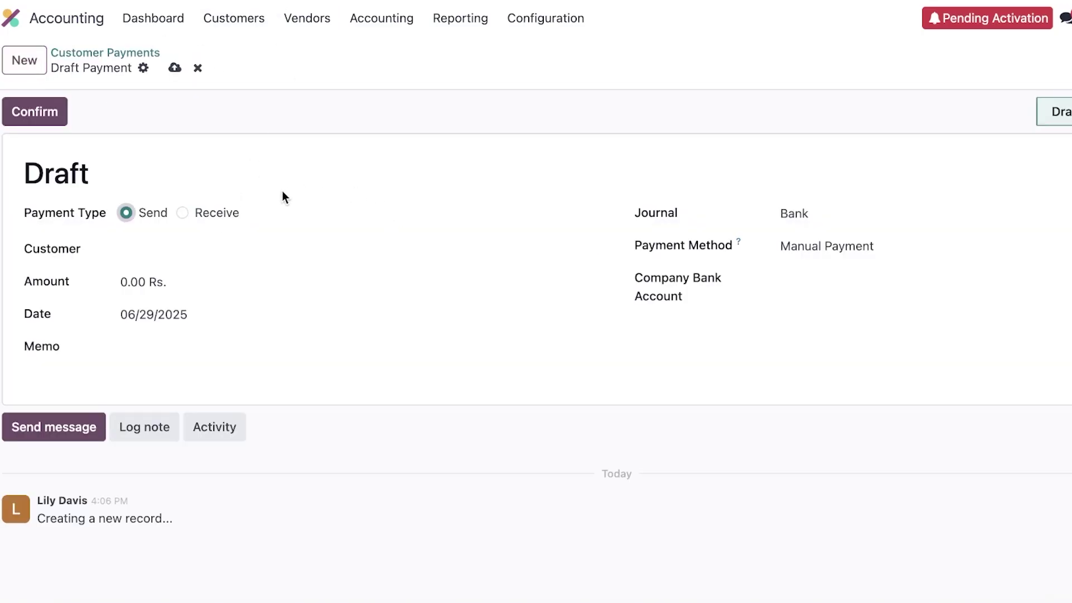
click(184, 214)
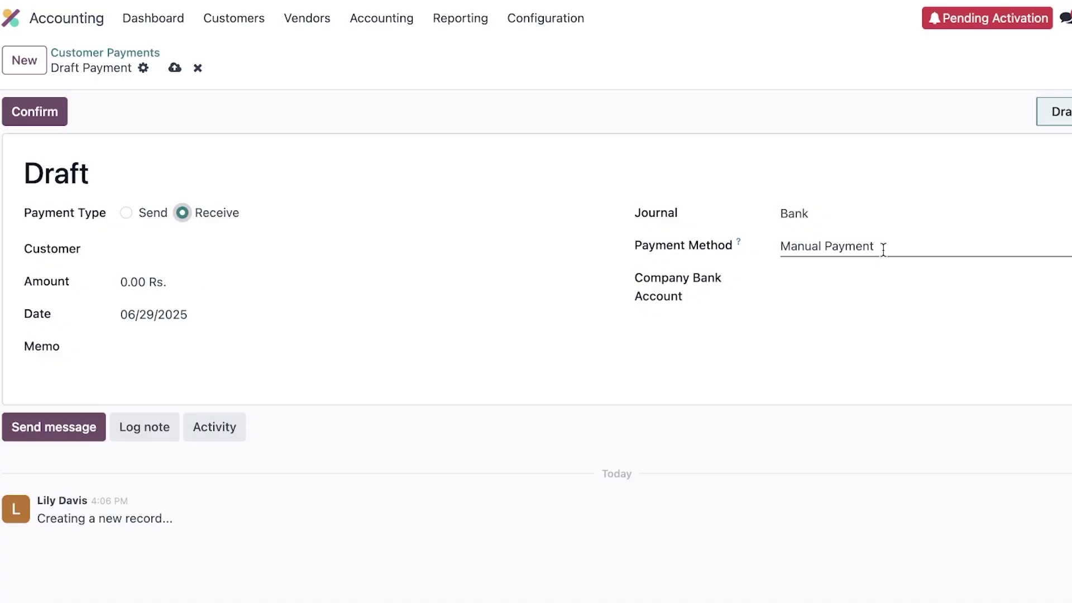
click(883, 249)
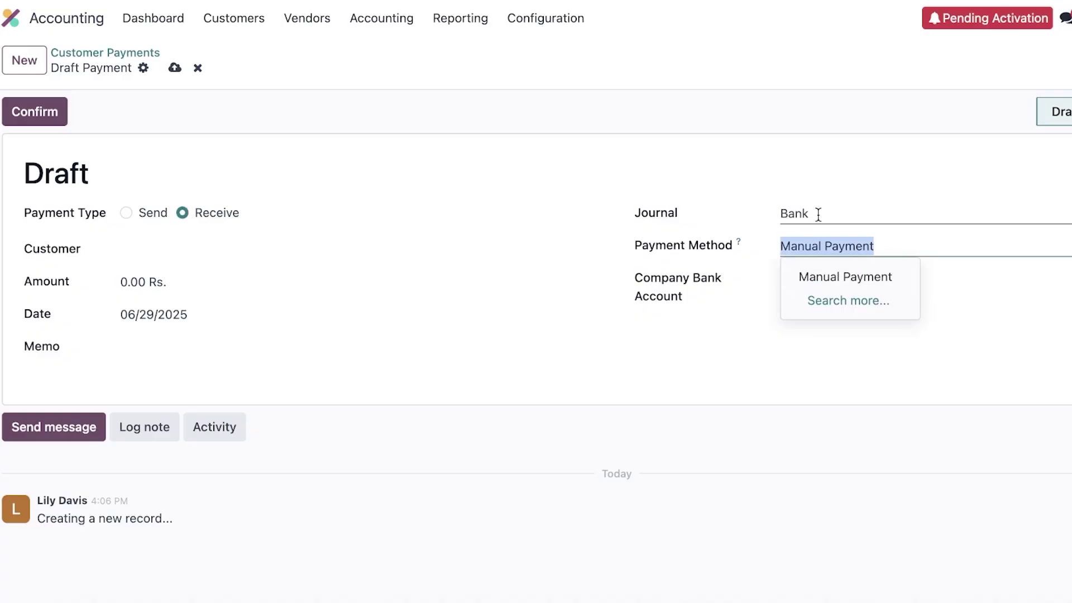
click(246, 14)
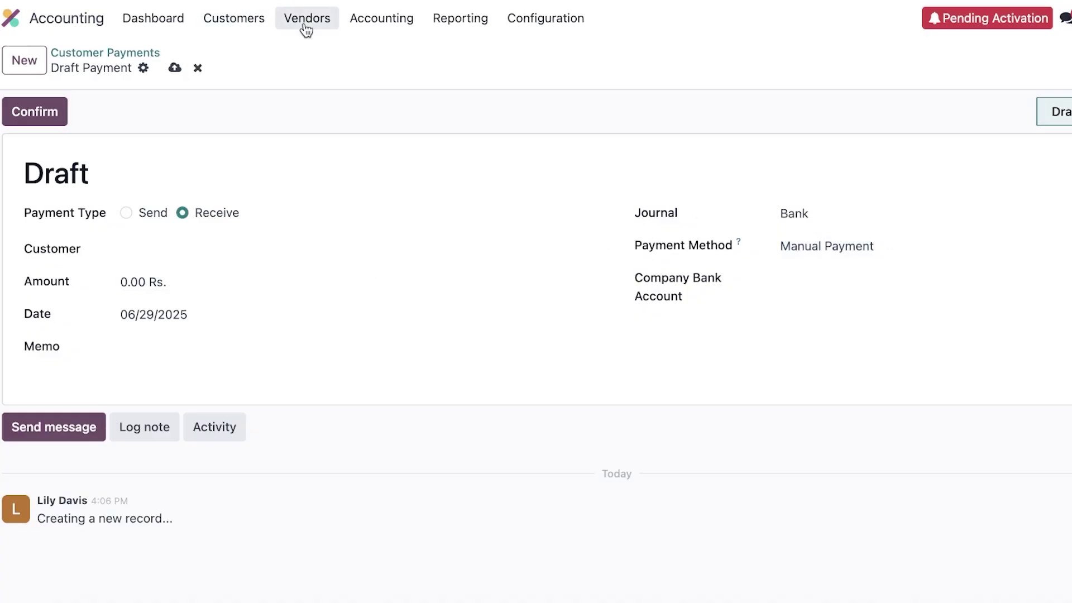
Step: Start a new vendor record from the Vendors list
click(306, 28)
click(306, 61)
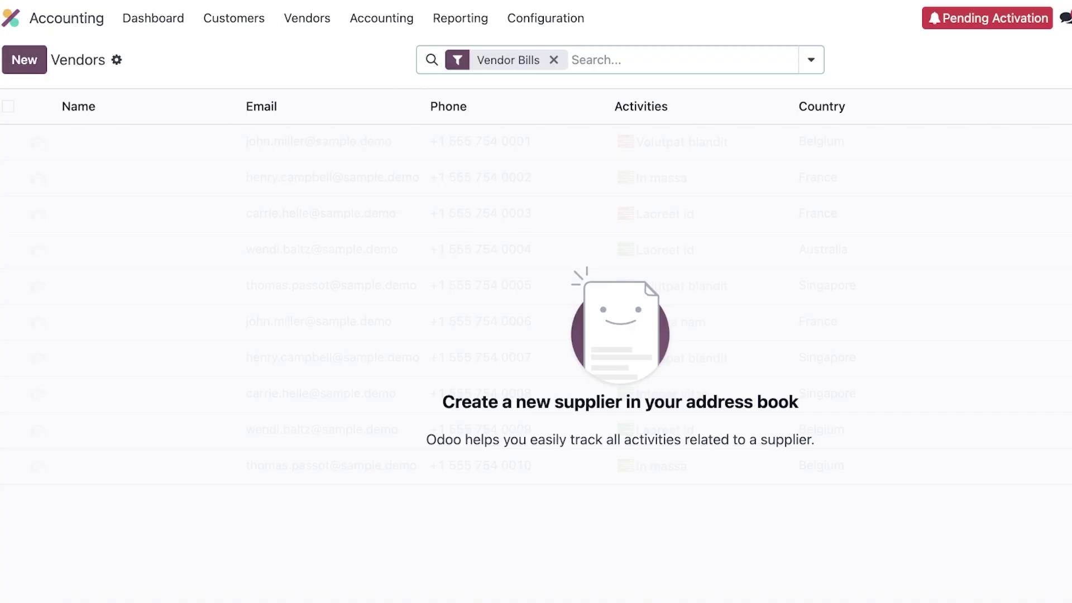
click(23, 47)
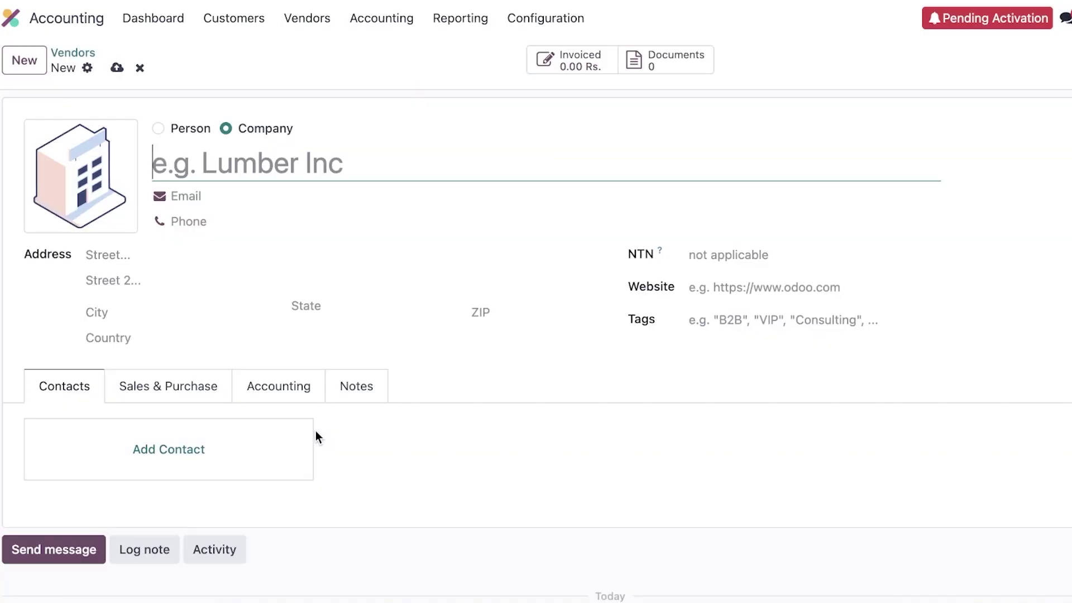
scroll(203, 229, down, 1)
scroll(203, 232, up, 1)
Step: Make the new vendor a company named 'jitz prodc.'
click(190, 129)
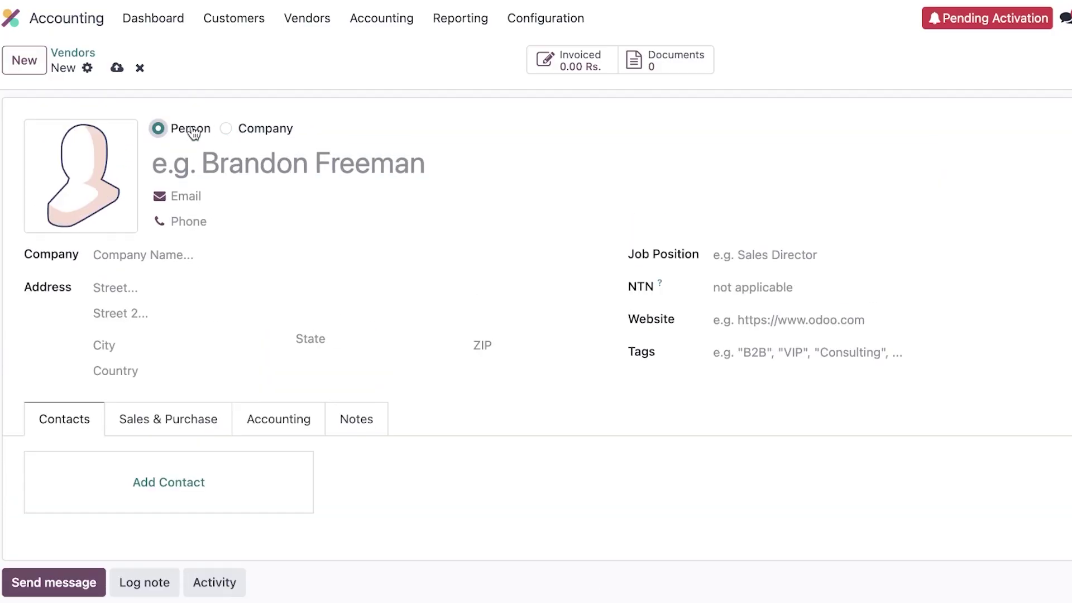
drag(238, 131, 244, 137)
click(227, 128)
click(158, 128)
click(246, 134)
click(223, 163)
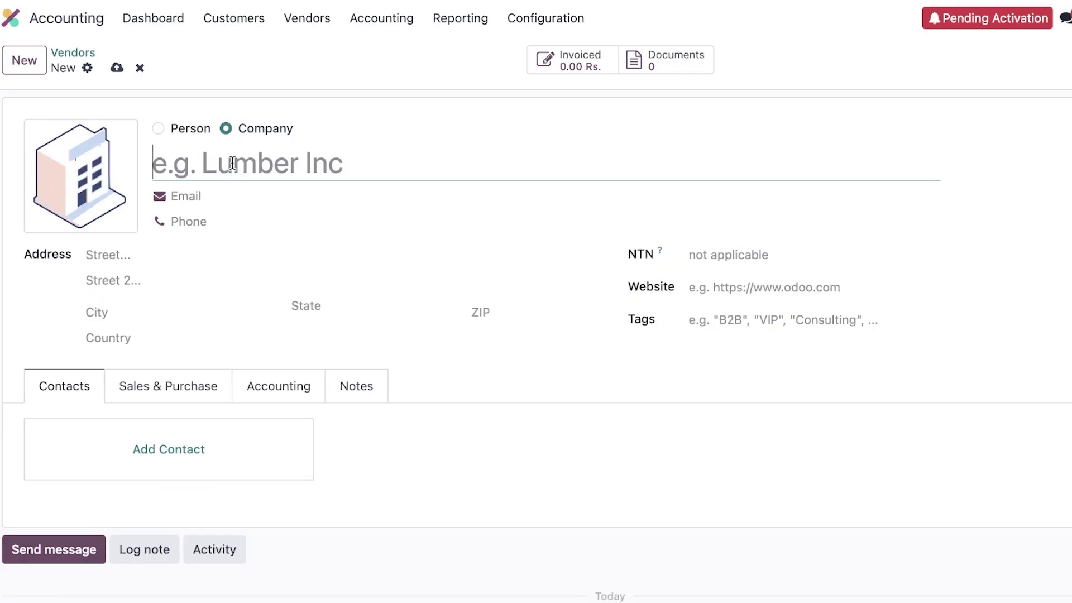
text(jitz prodc.)
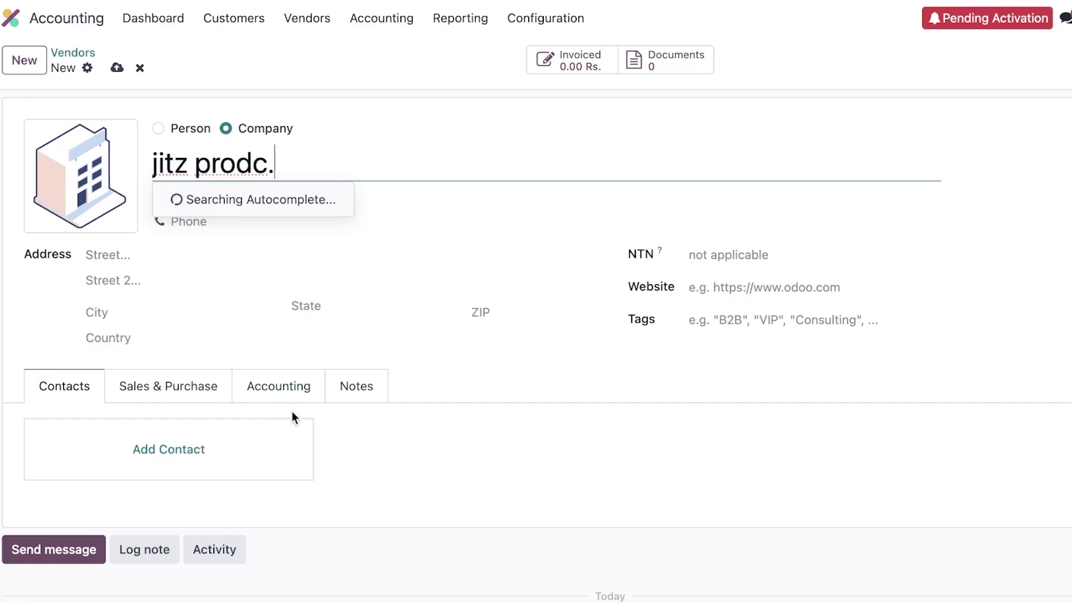
click(294, 416)
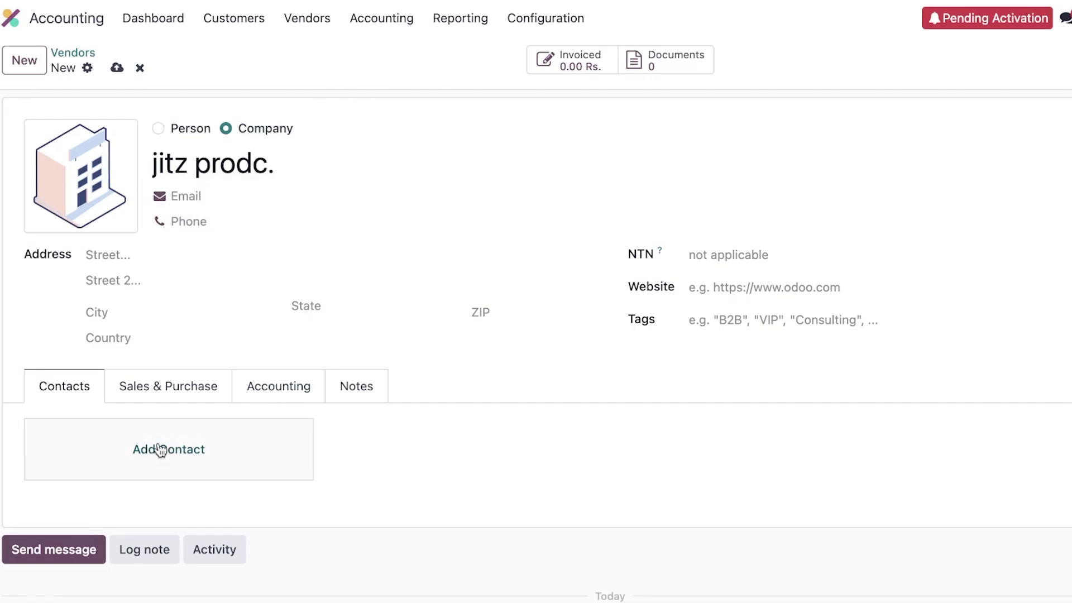
Step: Dismiss the empty contact form, review the Sales & Purchase and Accounting tabs, and save jitz prodc
click(190, 456)
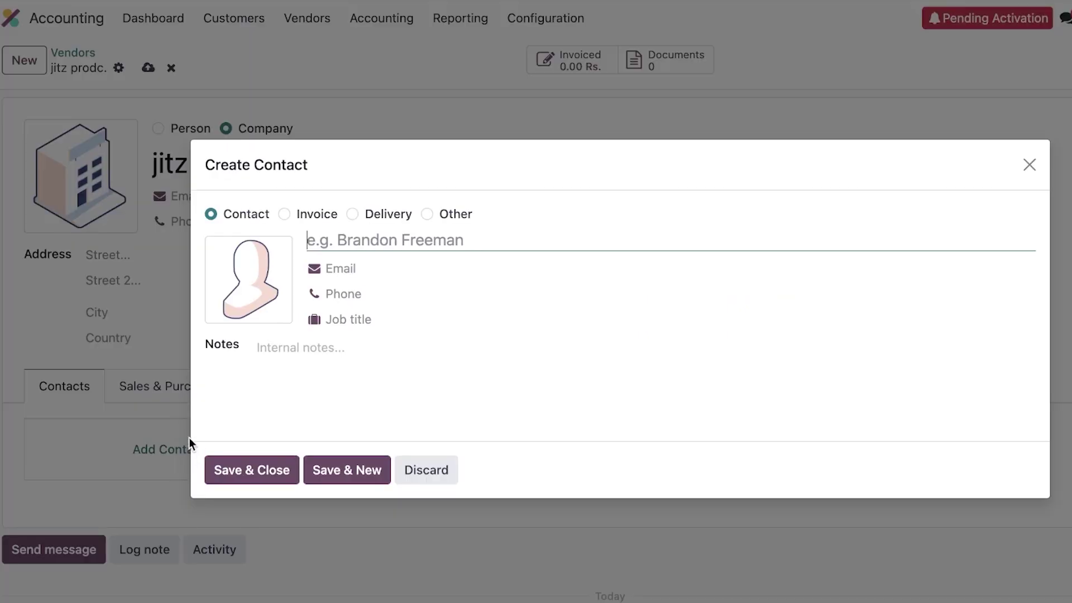
click(946, 165)
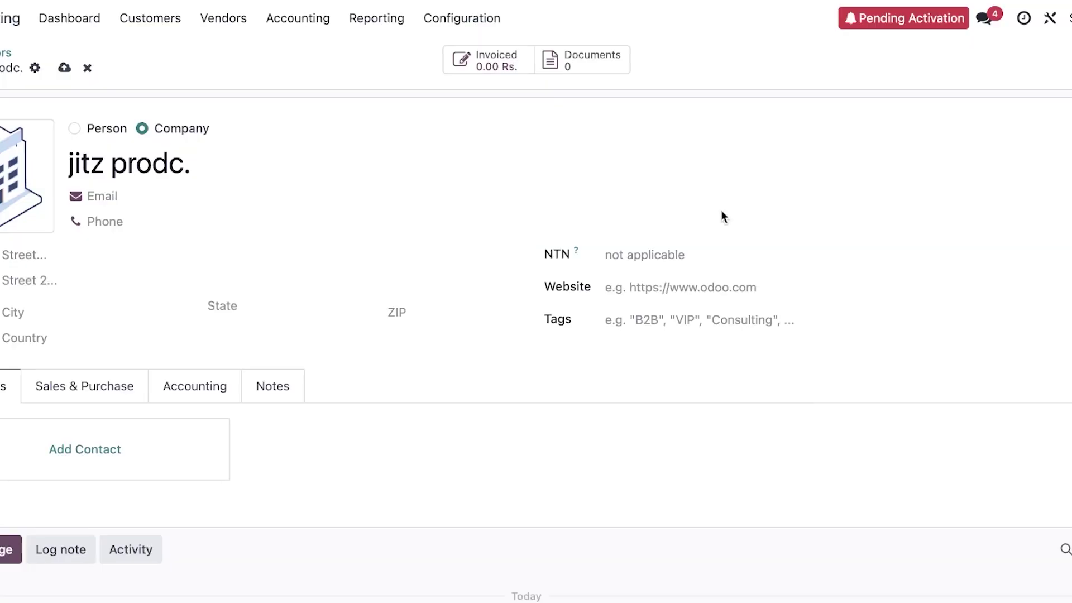
click(42, 385)
scroll(118, 428, down, 3)
scroll(239, 531, down, 2)
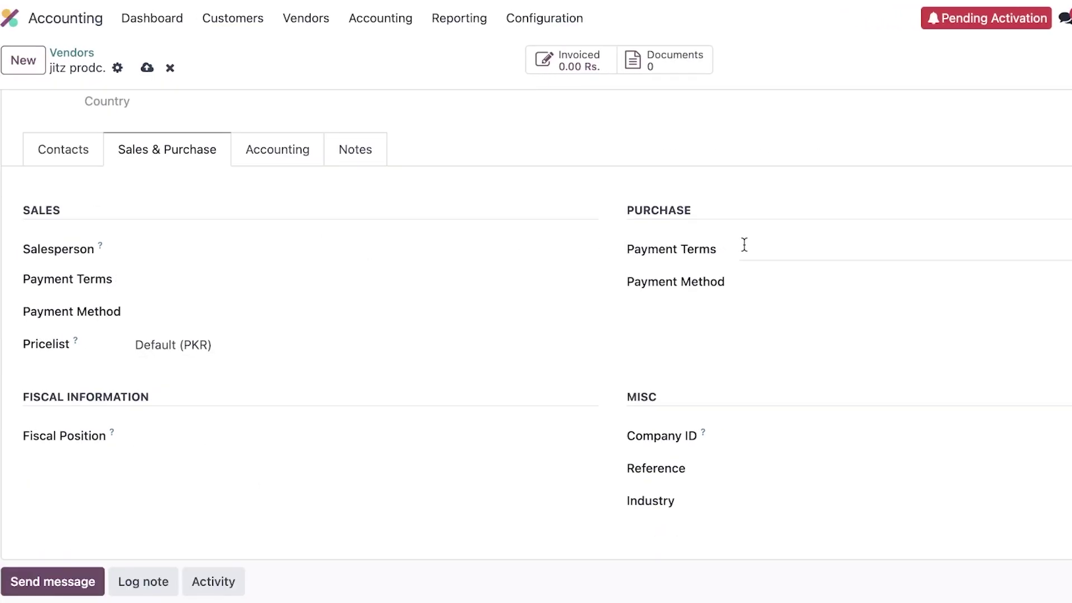
click(307, 149)
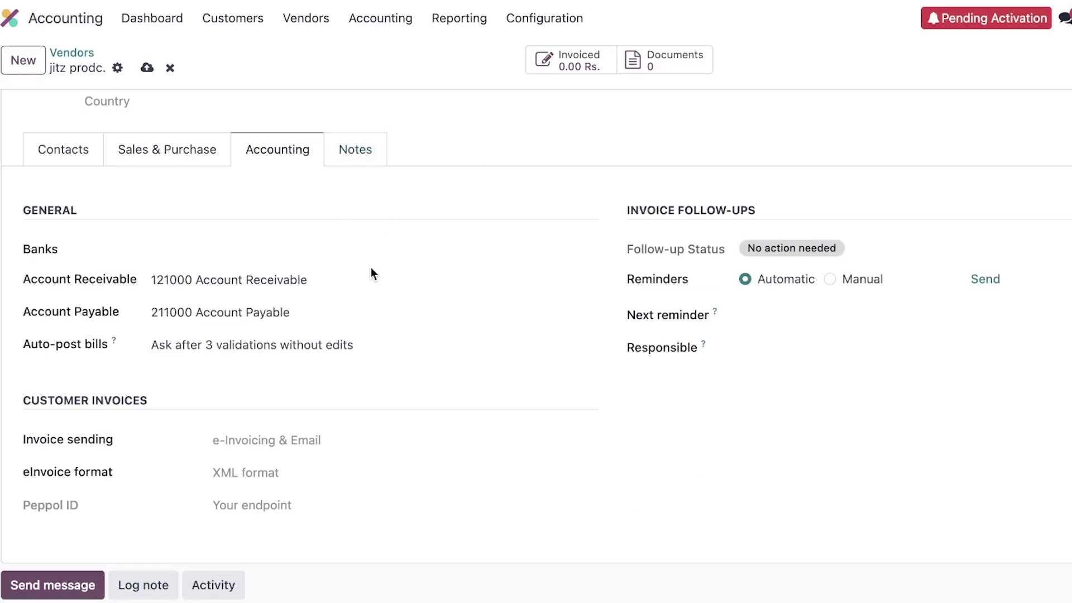
click(147, 67)
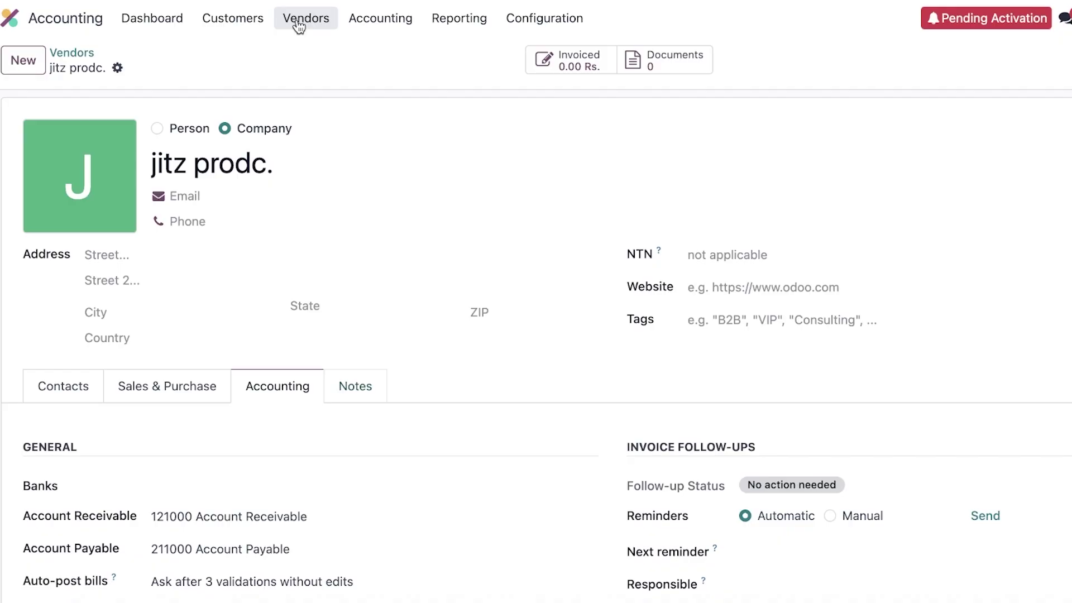
Step: Show the purchasable Products list with VR Kit at 8,900.00 Rs, then browse the menus
click(299, 26)
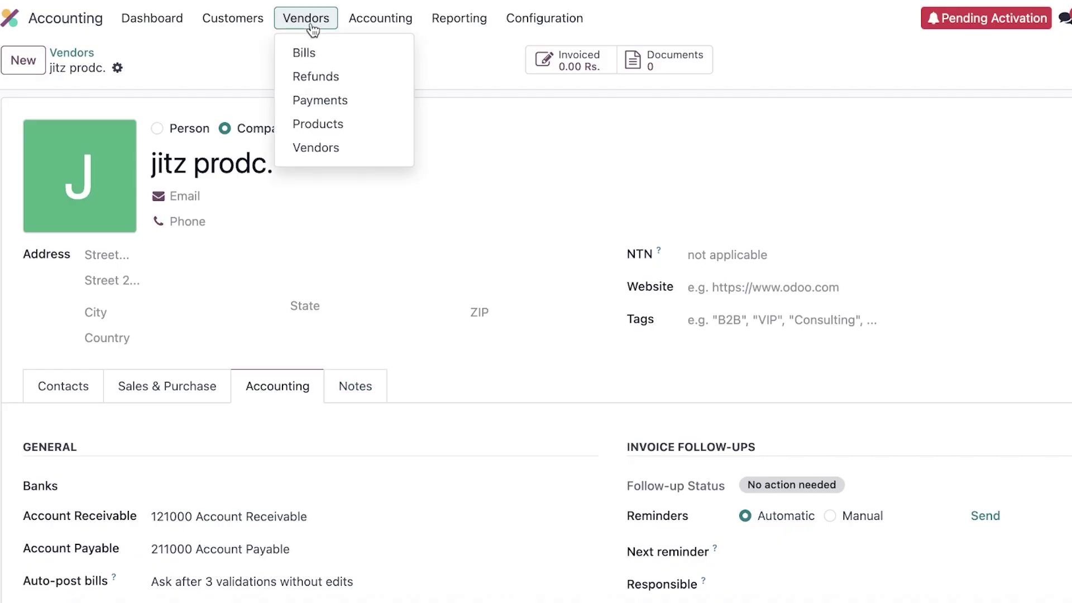
click(319, 124)
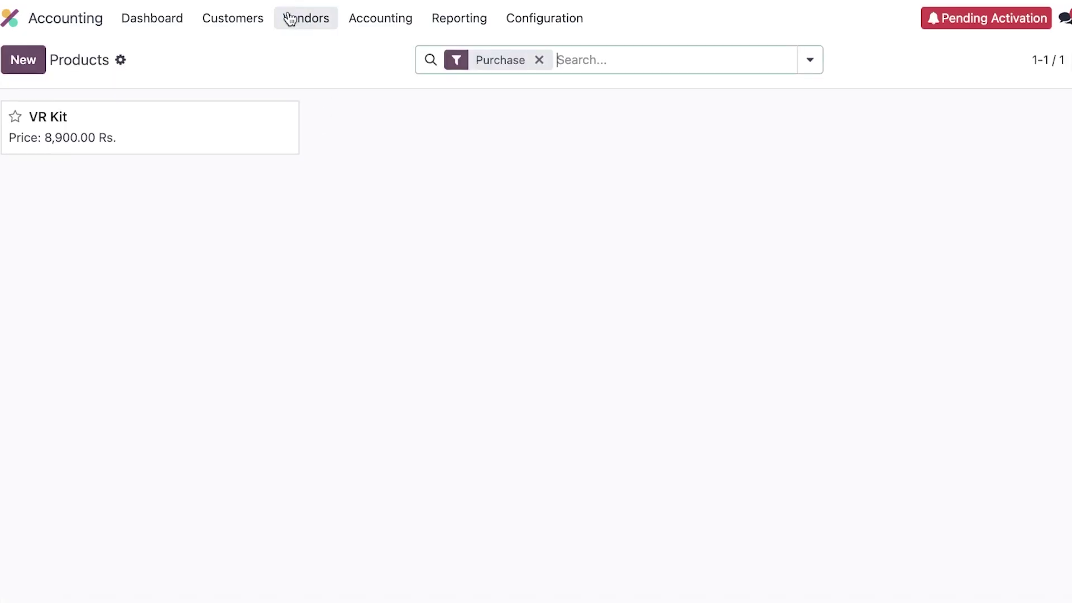
click(244, 19)
click(350, 28)
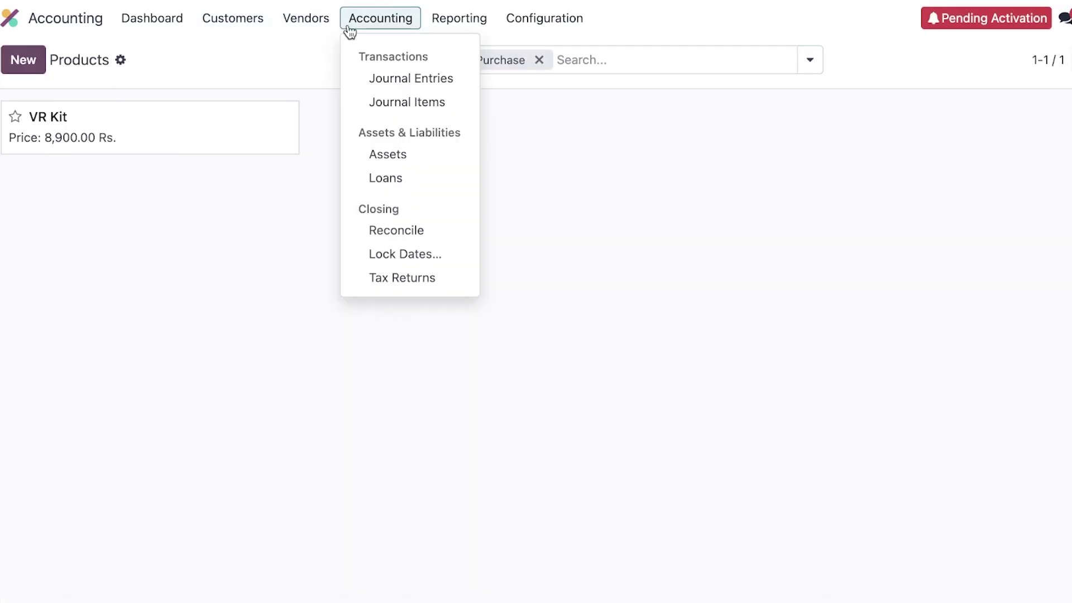
mouse_move(322, 22)
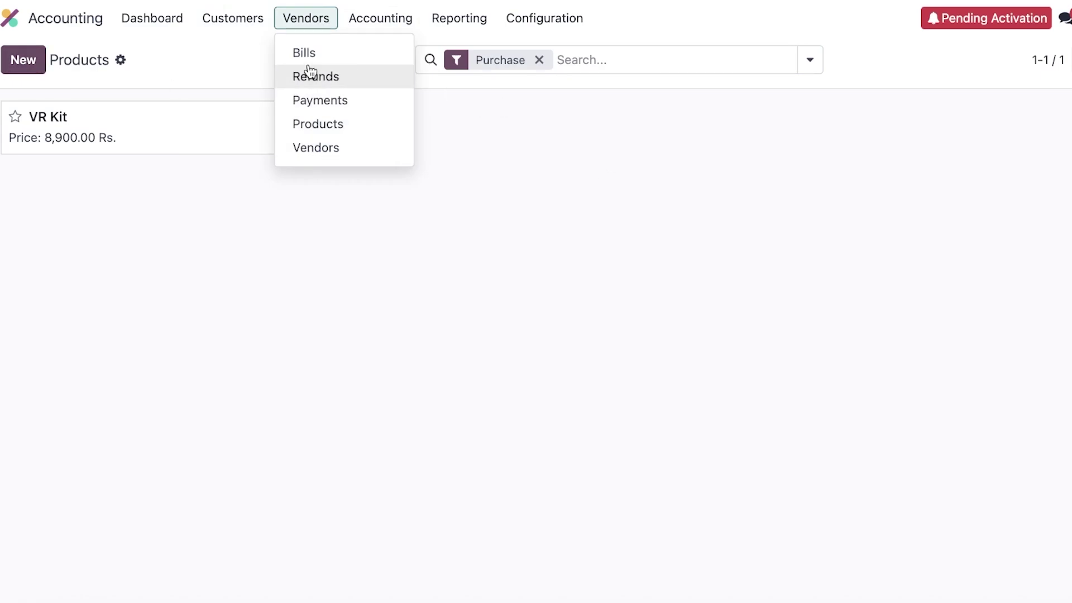
mouse_move(359, 24)
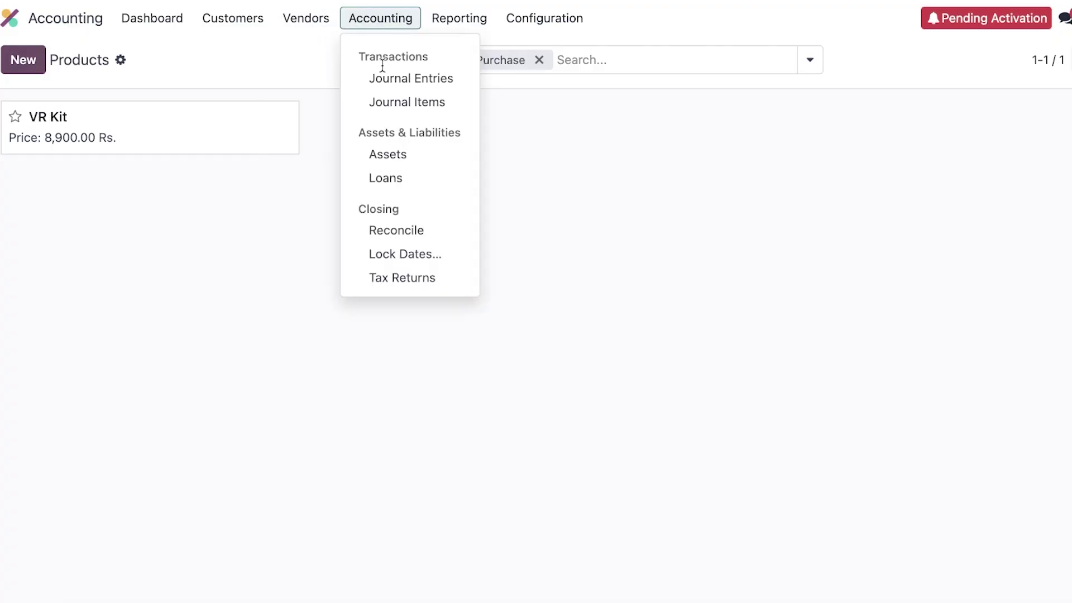
Step: Open the Balance Sheet report from Reporting
mouse_move(290, 24)
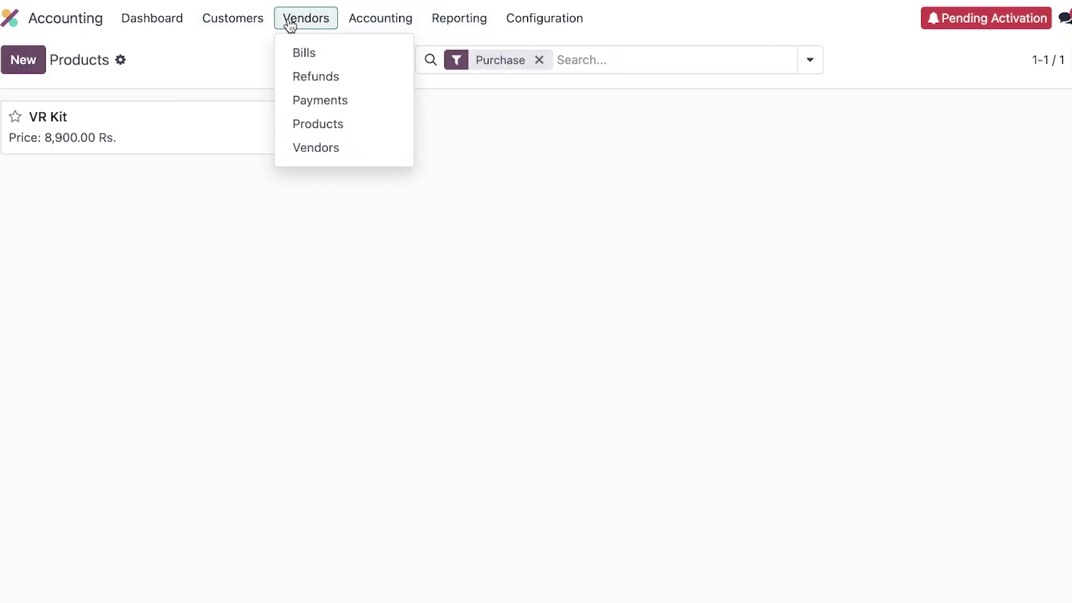
mouse_move(458, 22)
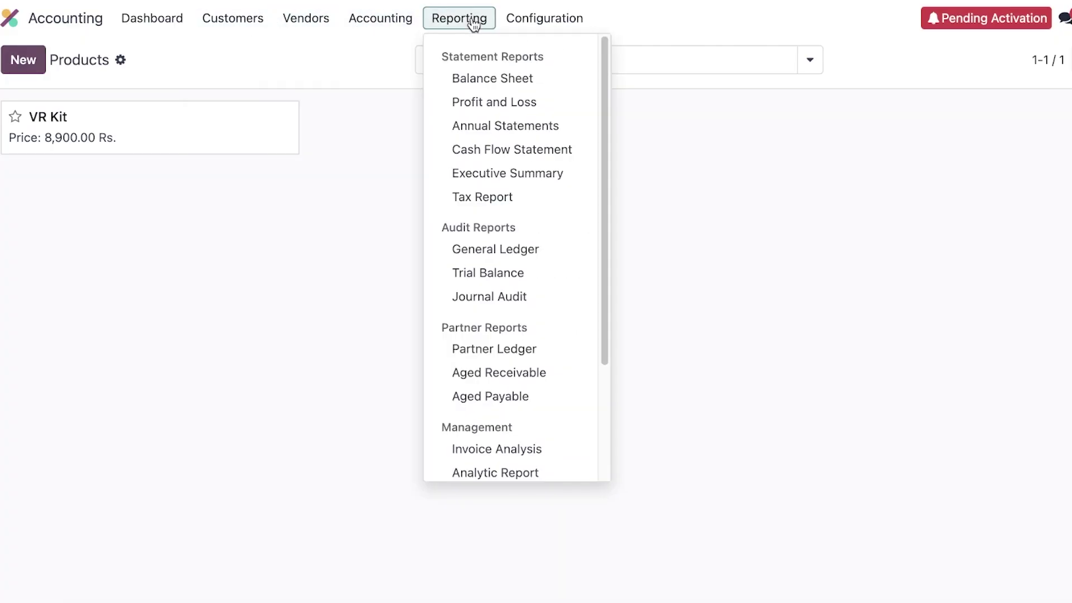
click(492, 79)
mouse_move(422, 23)
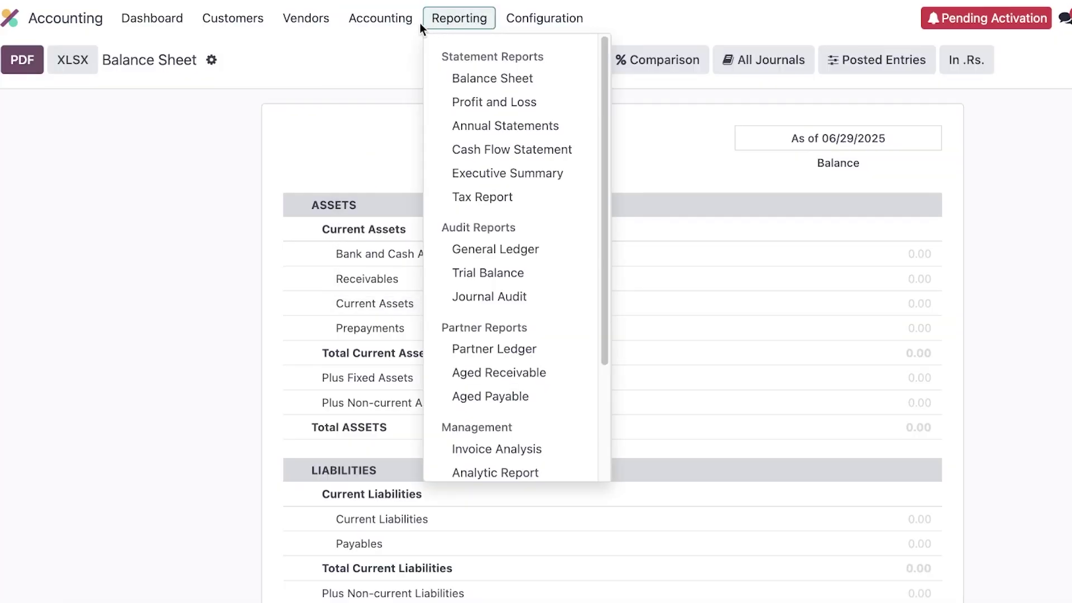
click(373, 25)
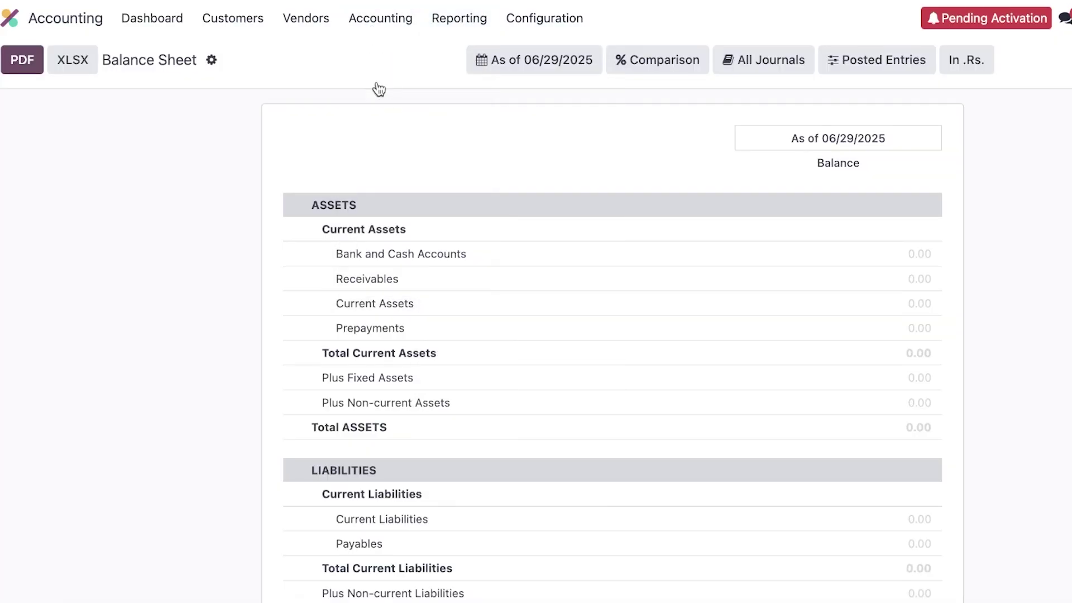
Step: Open and scroll through the Journal Entries list
click(376, 22)
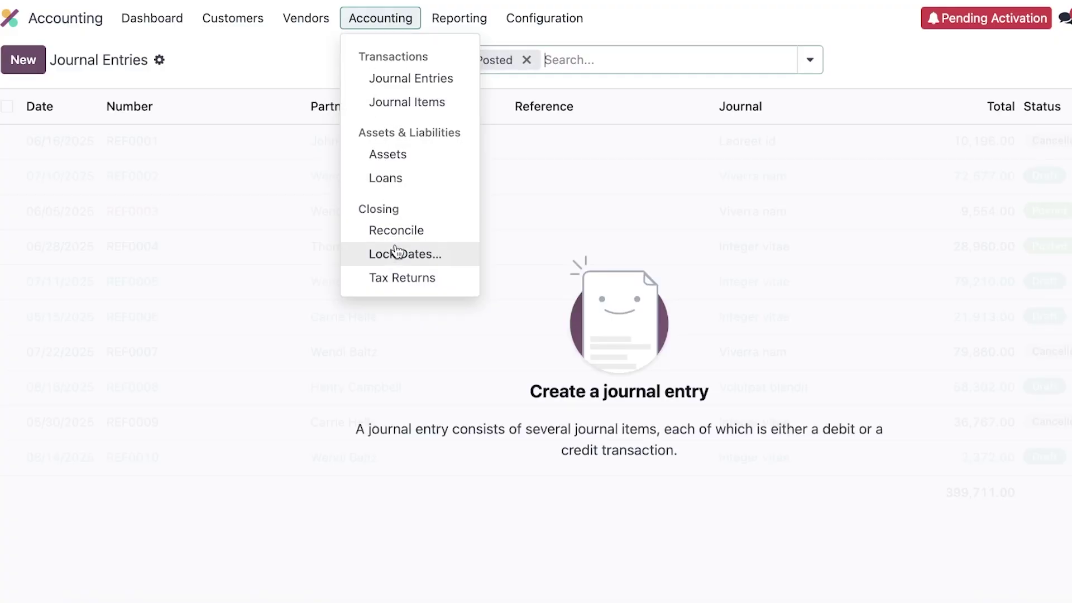
mouse_move(487, 28)
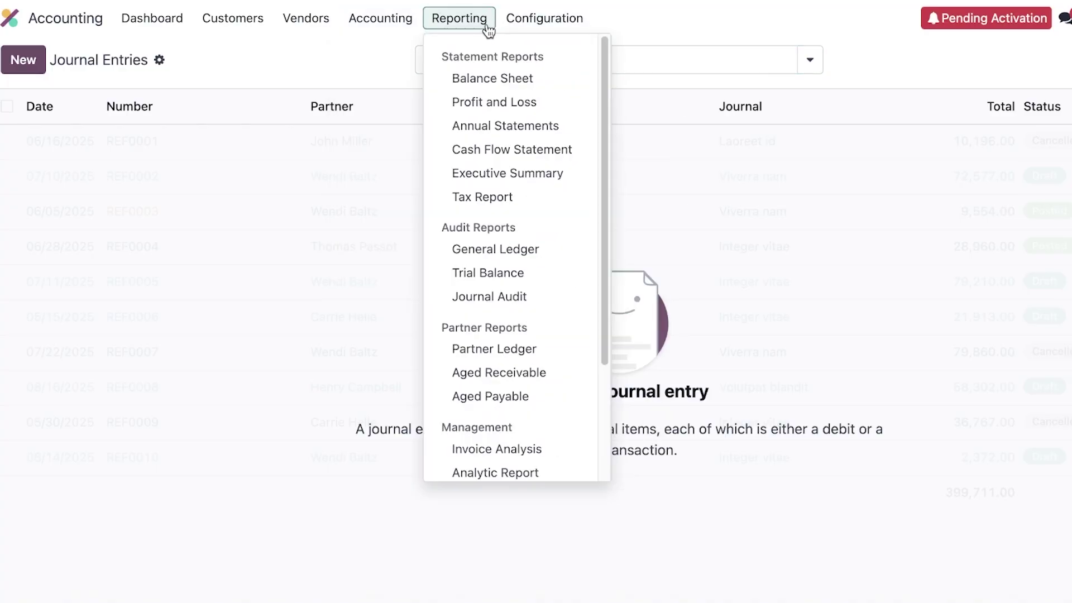
scroll(502, 123, down, 3)
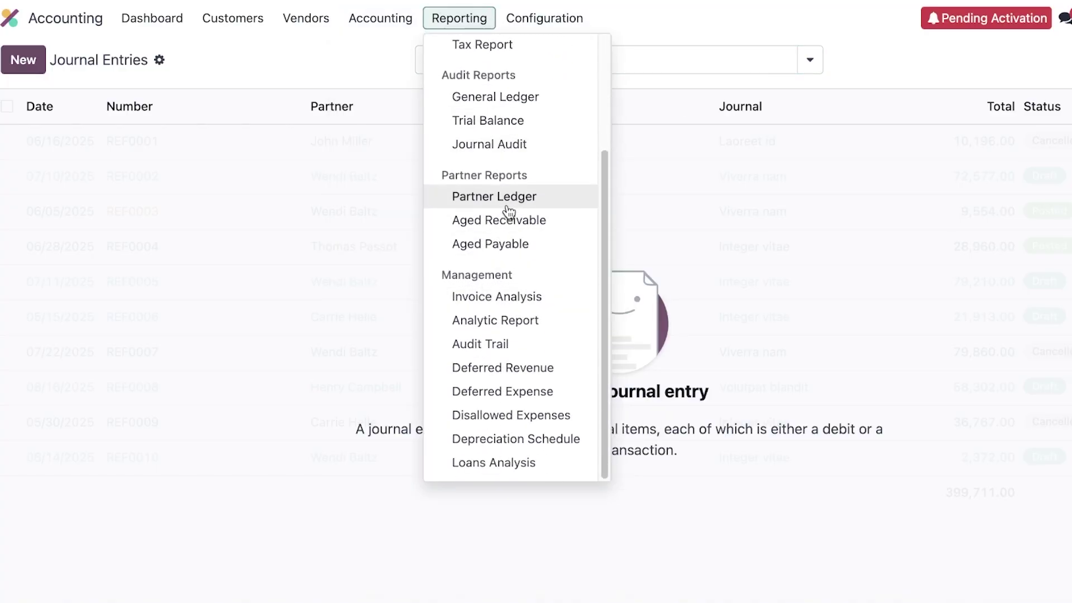
scroll(509, 203, up, 3)
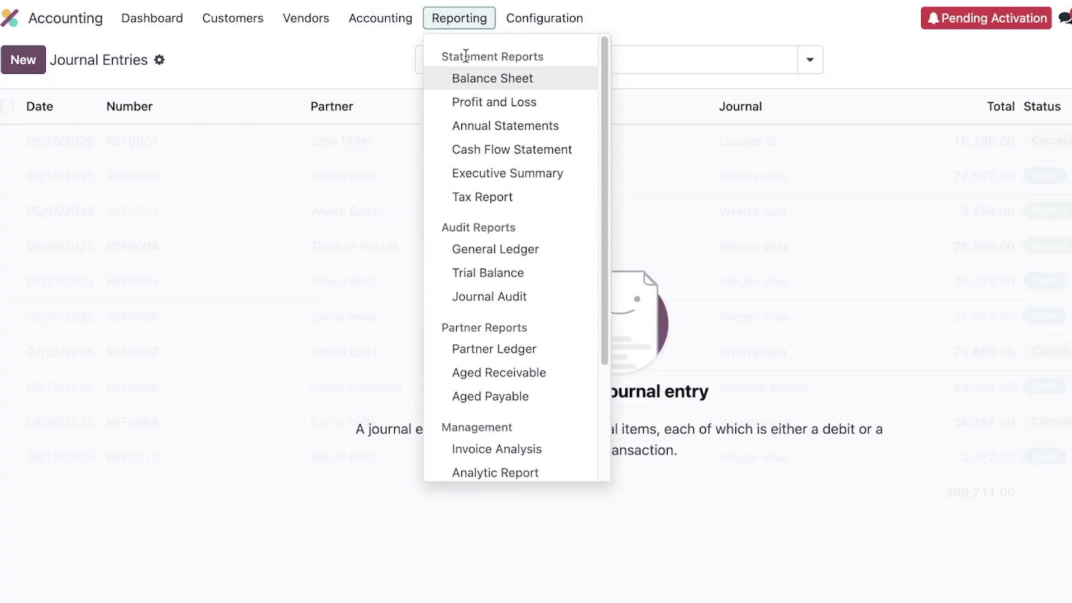
Step: Return to the Accounting dashboard and remove the Favorites search filter
click(9, 18)
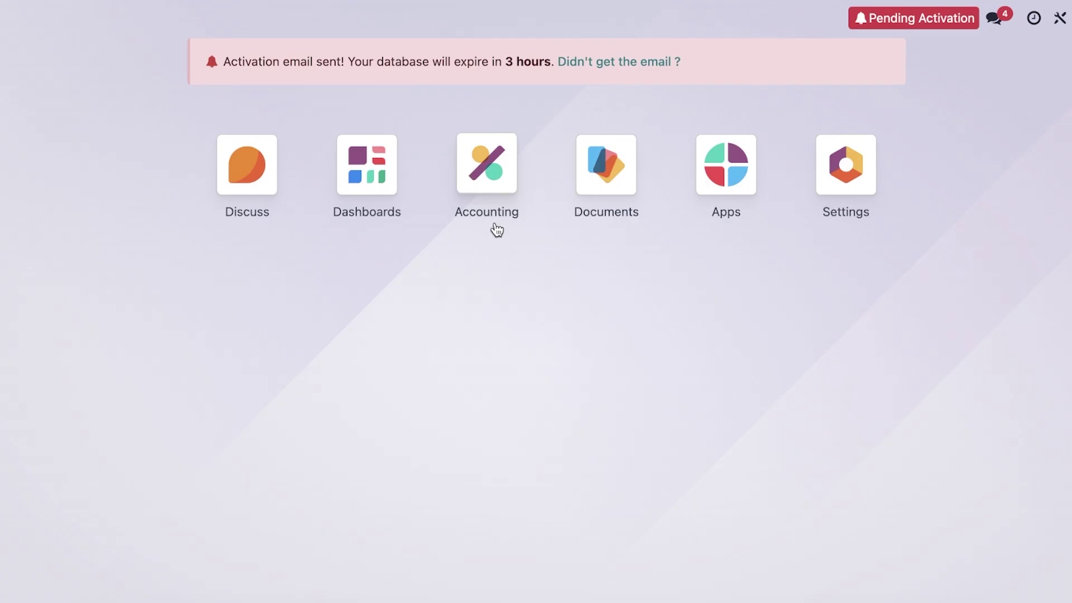
click(502, 167)
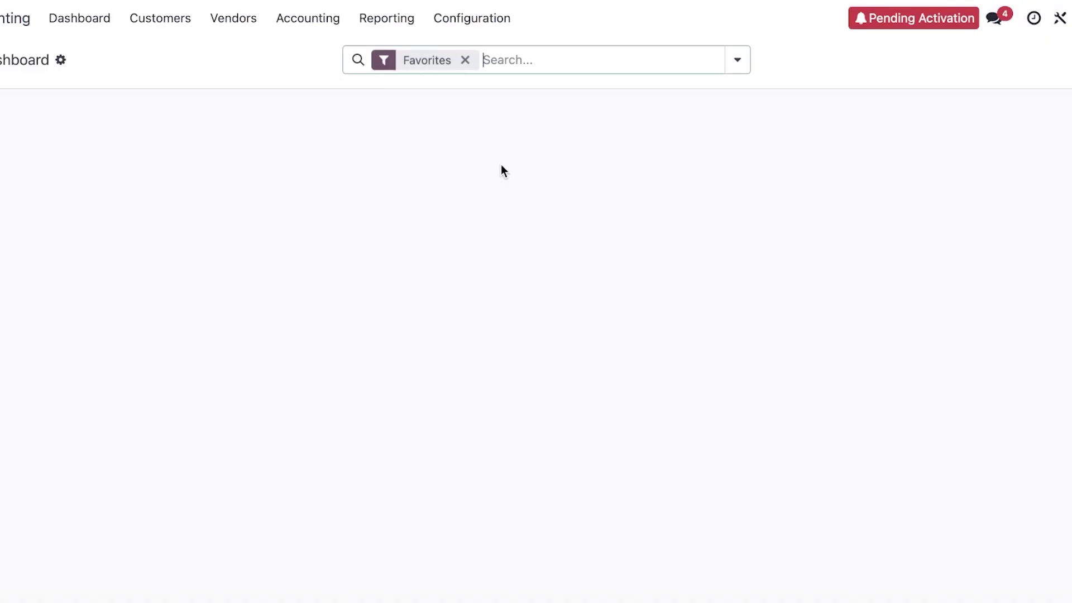
click(467, 60)
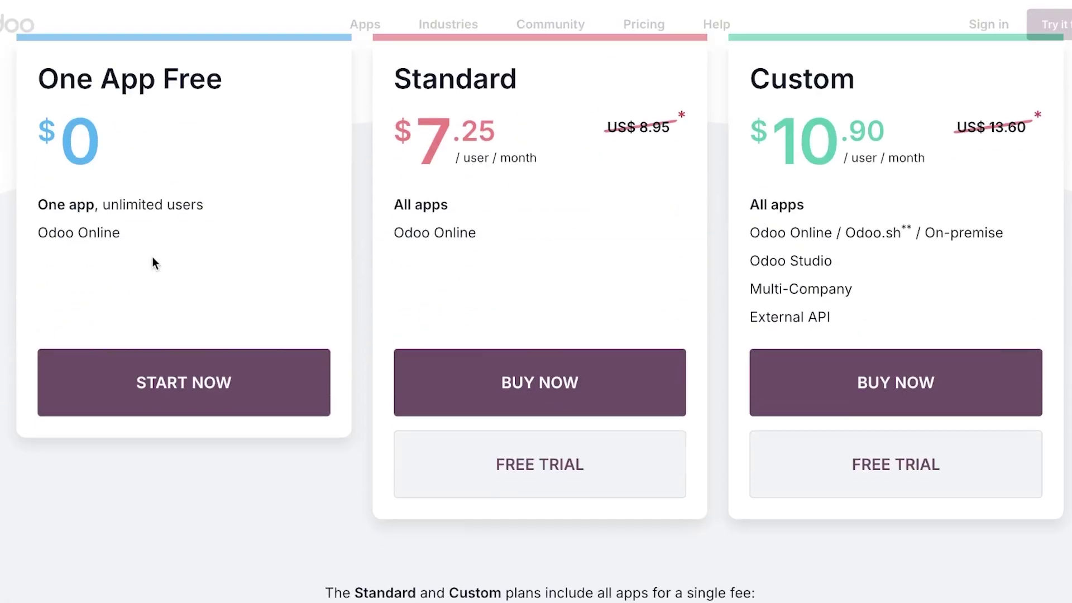
Step: Scroll up the Odoo pricing page to the plan prices and billing toggle
scroll(251, 203, up, 1)
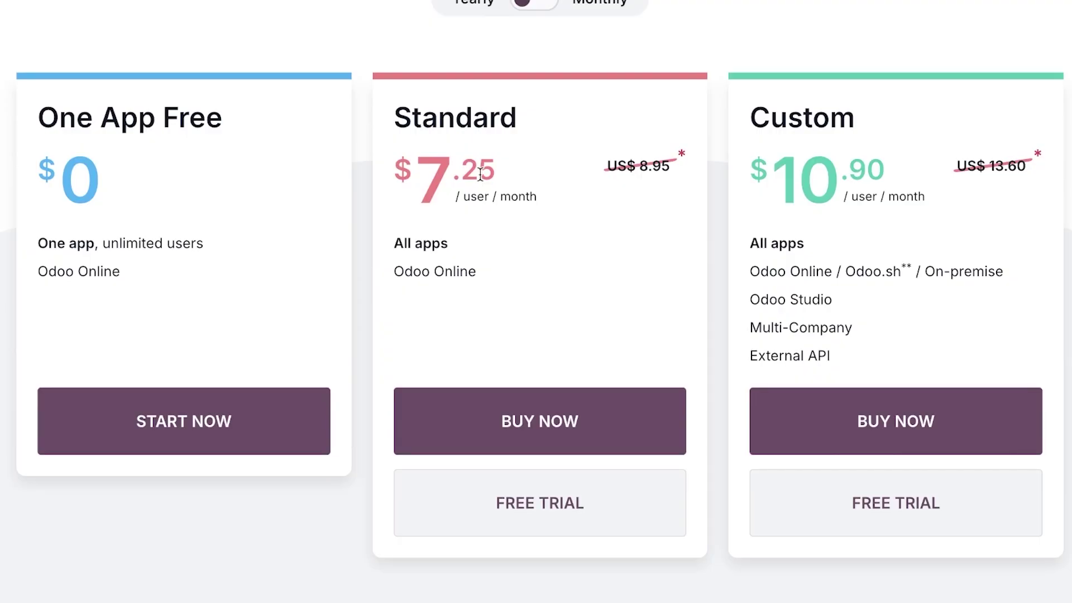
scroll(480, 174, up, 1)
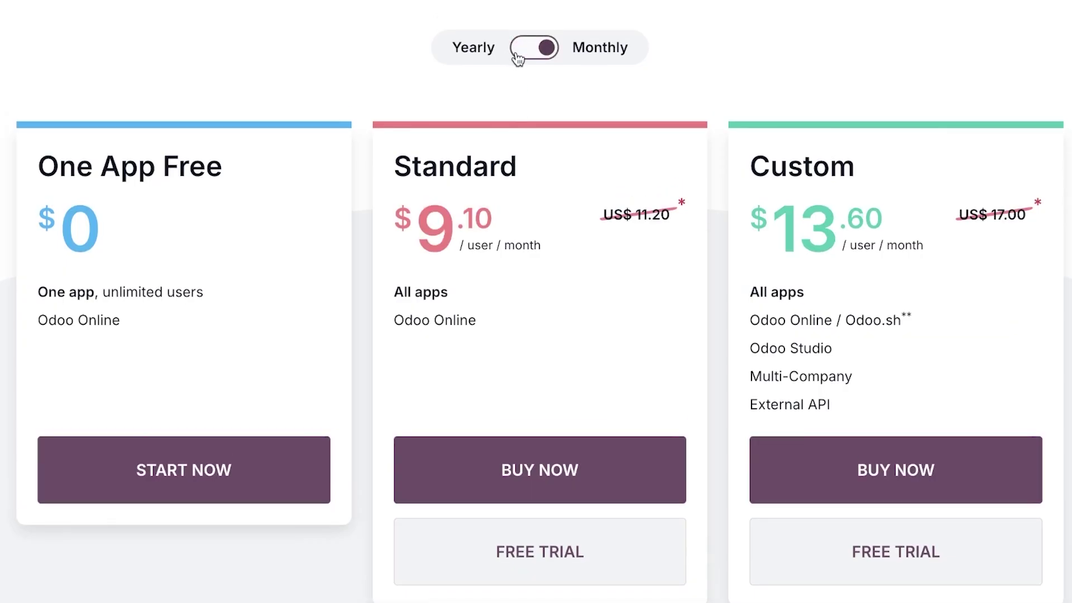